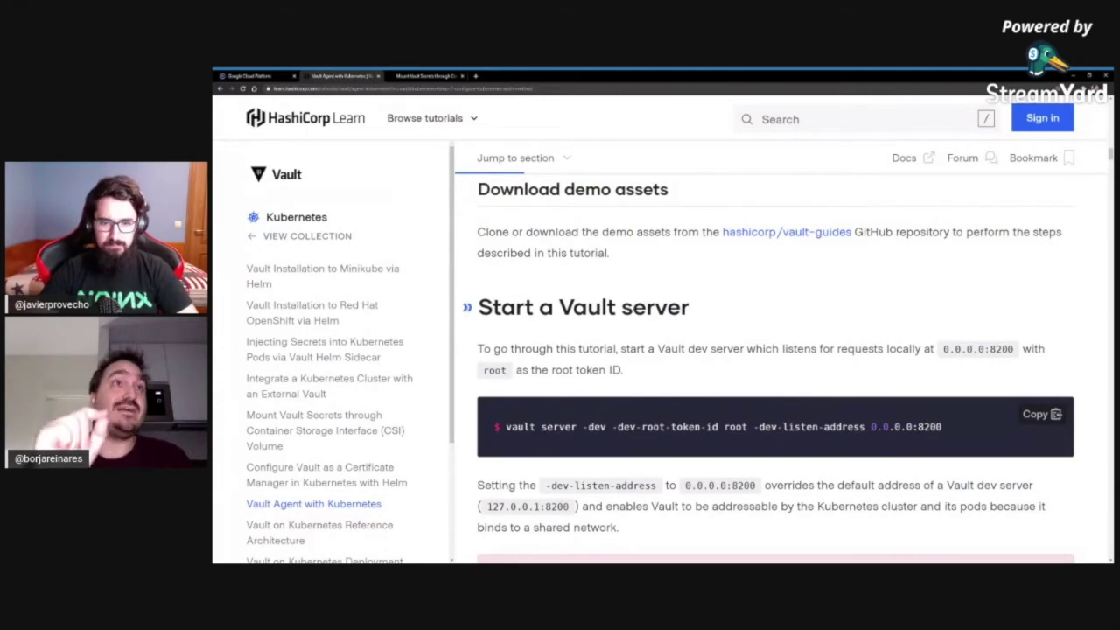
- Read the Start a Vault server section of the tutorial, including the dev server command listening on 0.0.0.0:8200
{"action": "scroll", "coordinate": [577, 307], "scroll_direction": "up", "scroll_amount": 1}
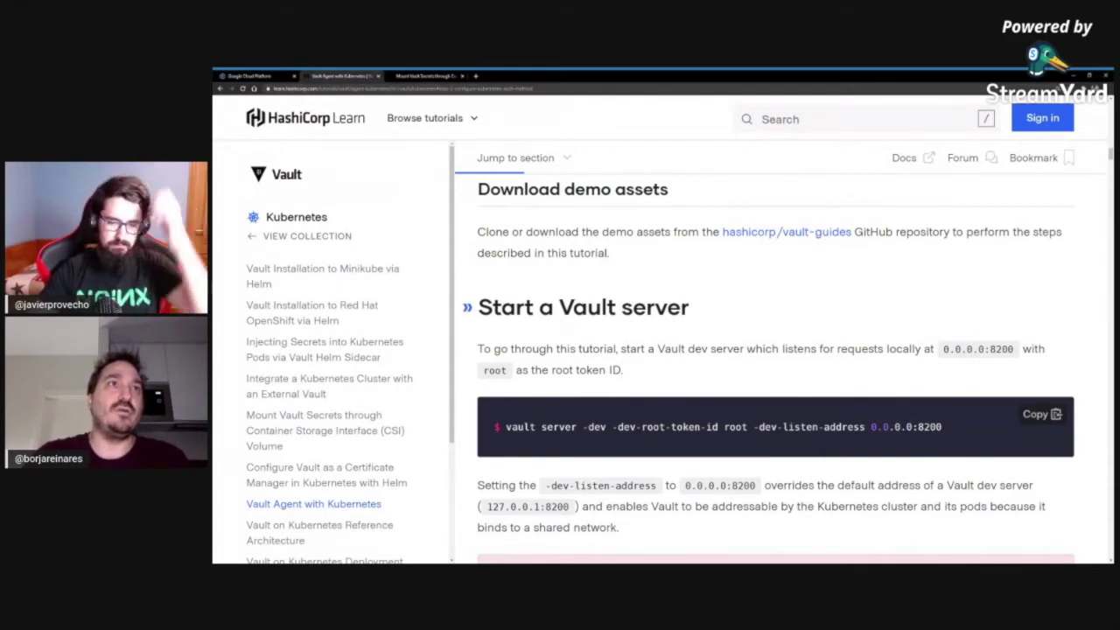
{"action": "left_click_drag", "start_coordinate": [539, 307], "coordinate": [606, 404]}
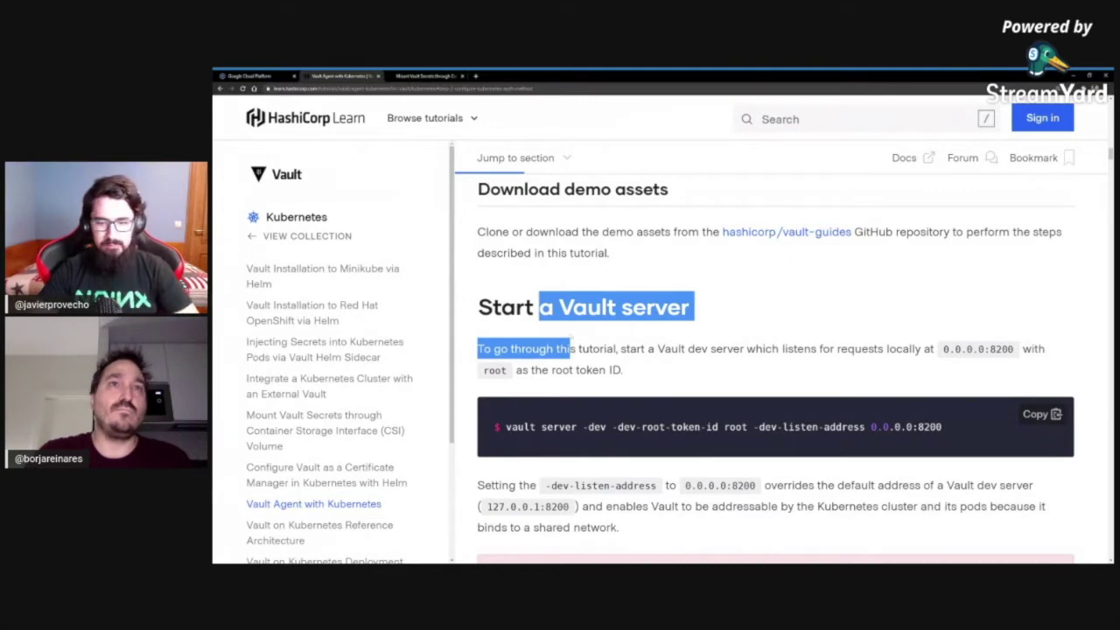
{"action": "double_click", "coordinate": [522, 427]}
{"action": "left_click_drag", "start_coordinate": [522, 427], "coordinate": [913, 427]}
{"action": "left_click", "coordinate": [813, 417]}
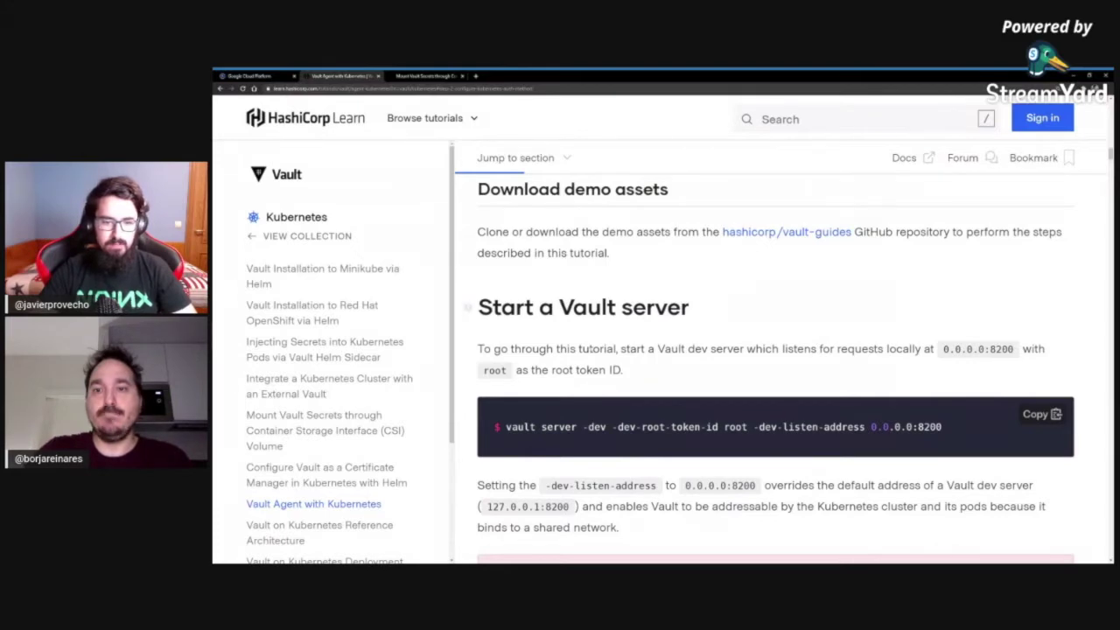
- Switch to Google Cloud Platform and check the creation status of cluster-1 in the notifications
{"action": "left_click", "coordinate": [234, 78]}
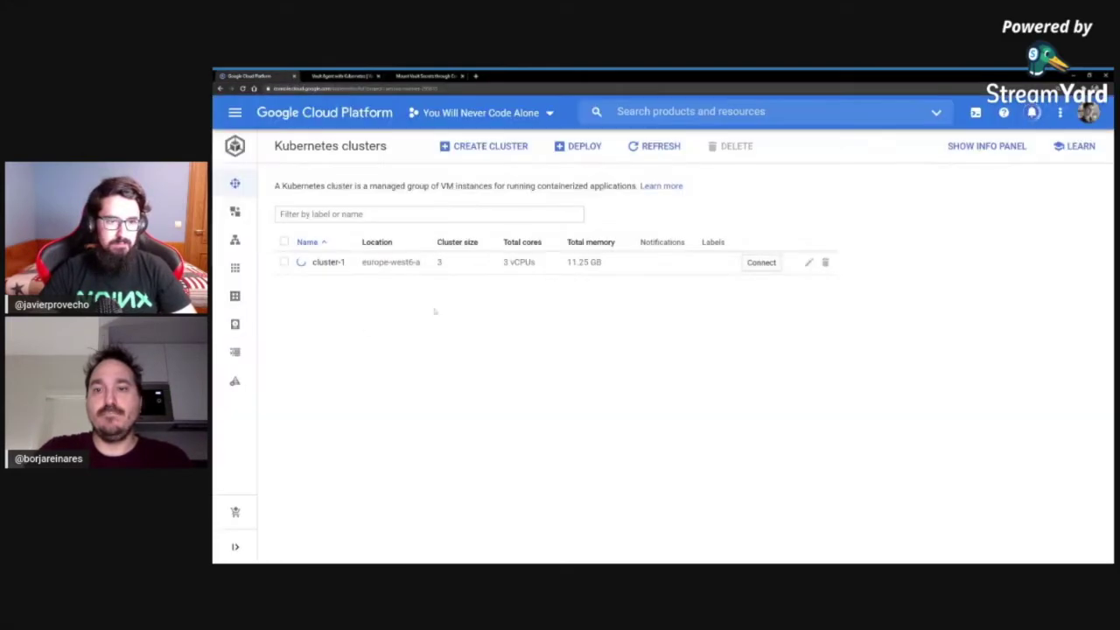
{"action": "left_click", "coordinate": [1031, 112]}
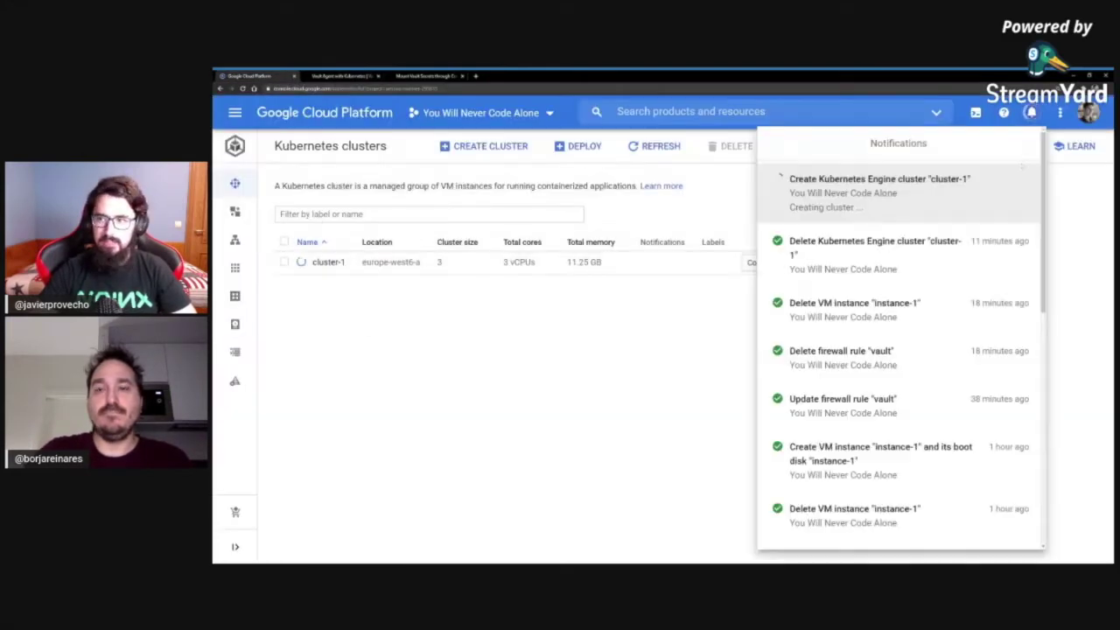
{"action": "left_click", "coordinate": [1032, 112]}
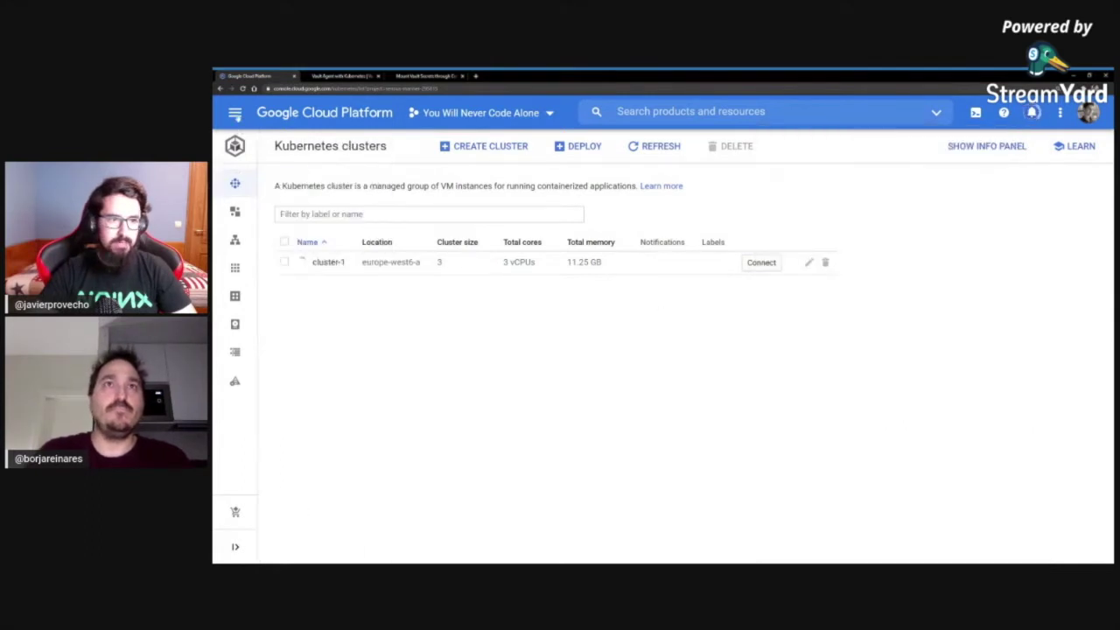
- Start a new Compute Engine VM instance and set its region to europe-west6 (Zürich)
{"action": "left_click", "coordinate": [234, 112]}
{"action": "mouse_move", "coordinate": [305, 191]}
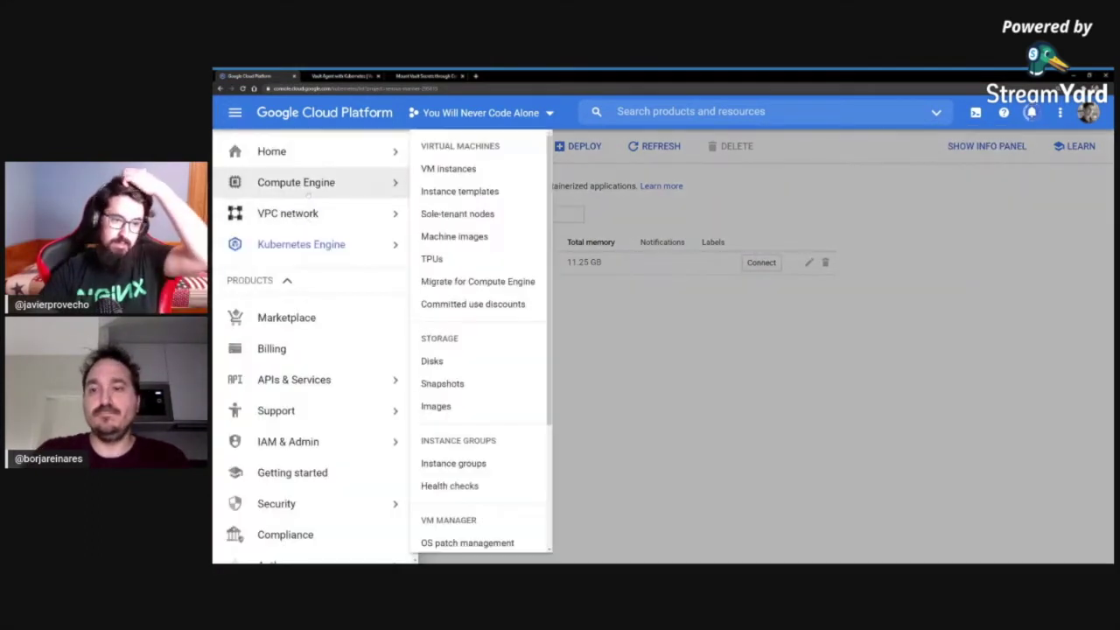
{"action": "left_click", "coordinate": [305, 192]}
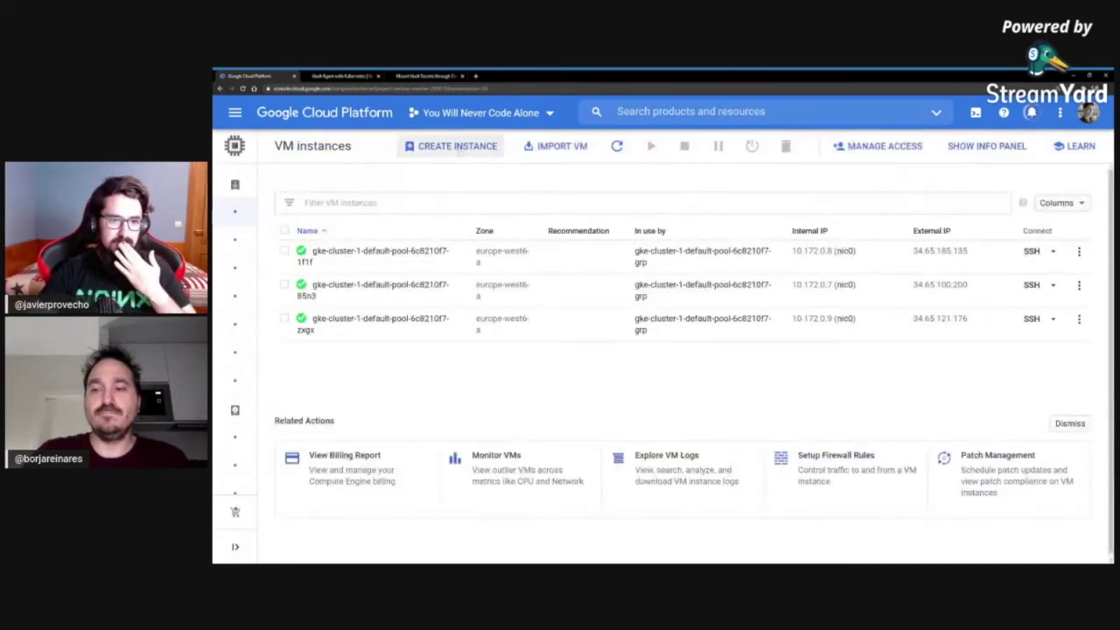
{"action": "left_click", "coordinate": [457, 146]}
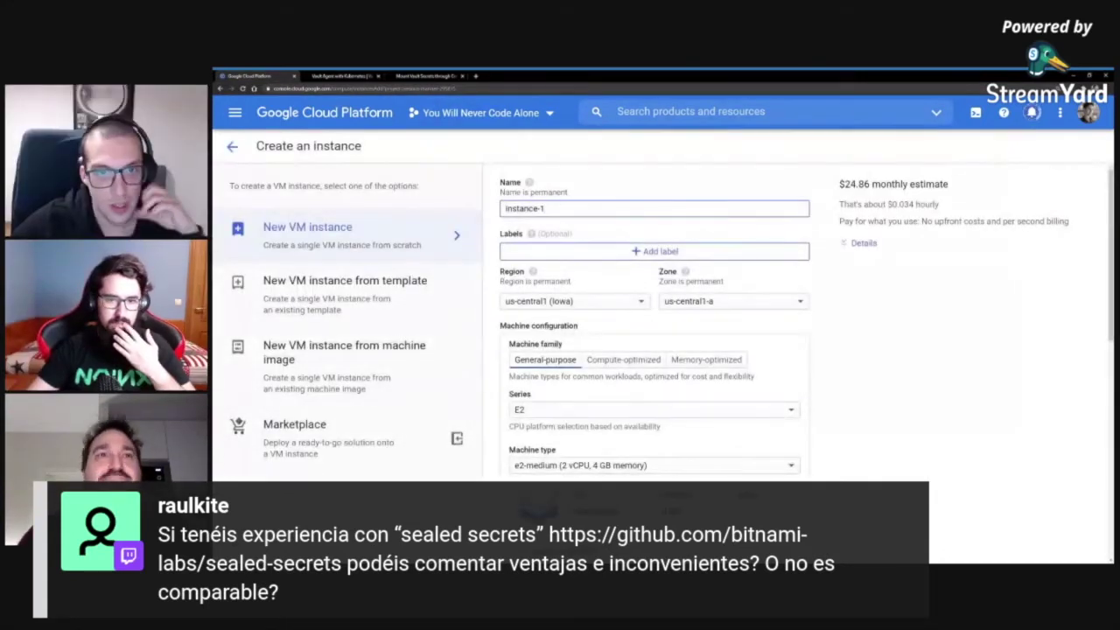
{"action": "left_click", "coordinate": [574, 301]}
{"action": "scroll", "coordinate": [578, 350], "scroll_direction": "down", "scroll_amount": 2}
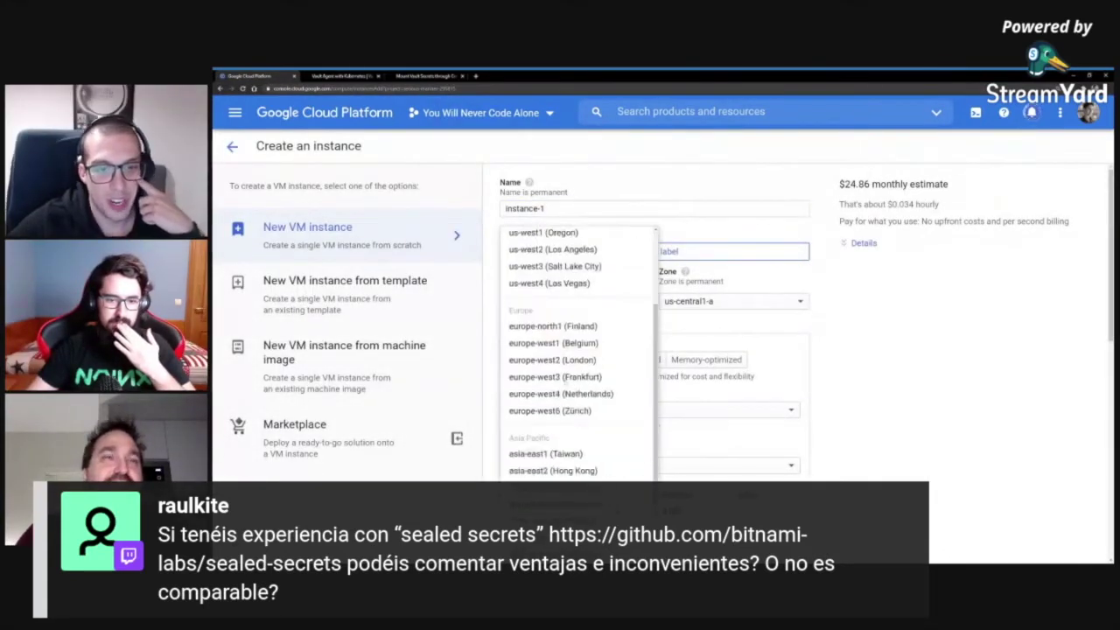
{"action": "scroll", "coordinate": [578, 368], "scroll_direction": "down", "scroll_amount": 1}
{"action": "left_click", "coordinate": [612, 370]}
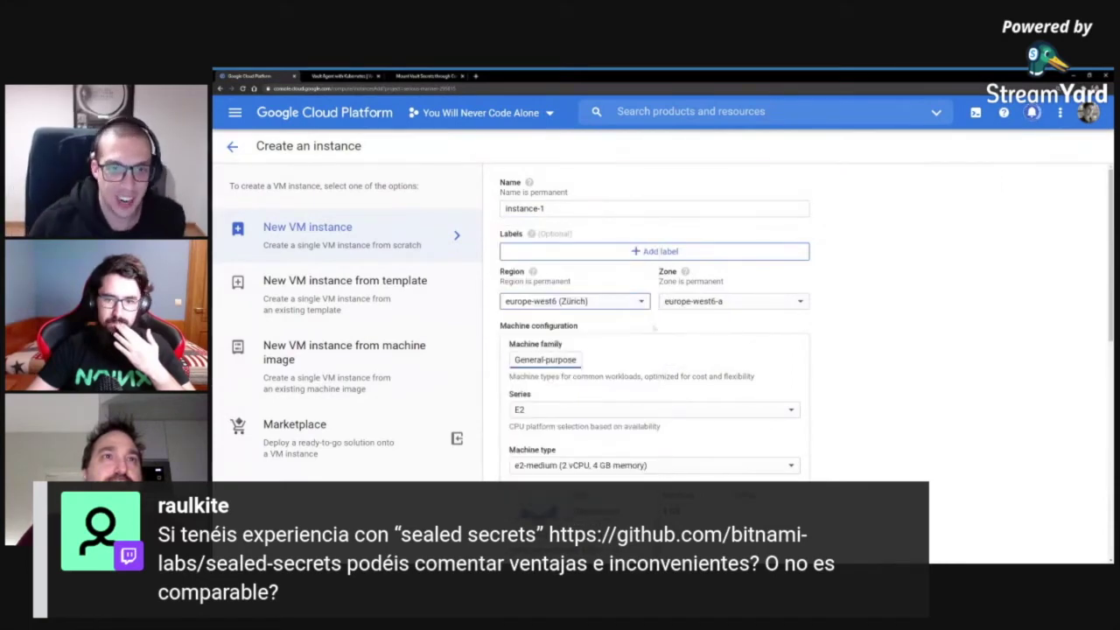
- Set the machine series to N1 and allow the instance full access to all Cloud APIs
{"action": "scroll", "coordinate": [547, 356], "scroll_direction": "down", "scroll_amount": 1}
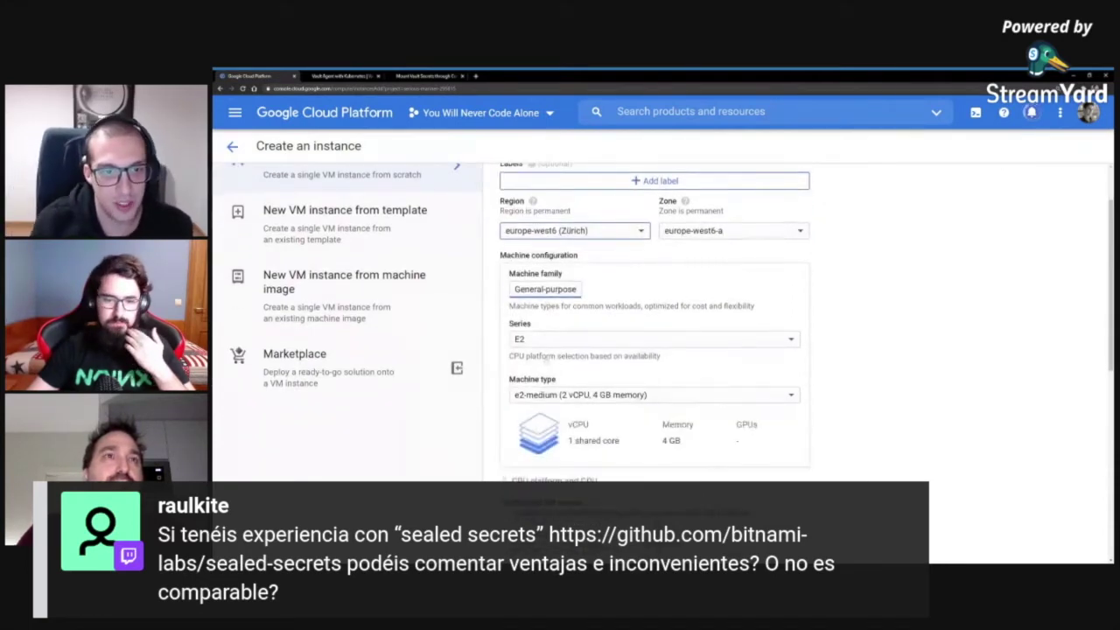
{"action": "left_click", "coordinate": [544, 341]}
{"action": "left_click", "coordinate": [537, 437]}
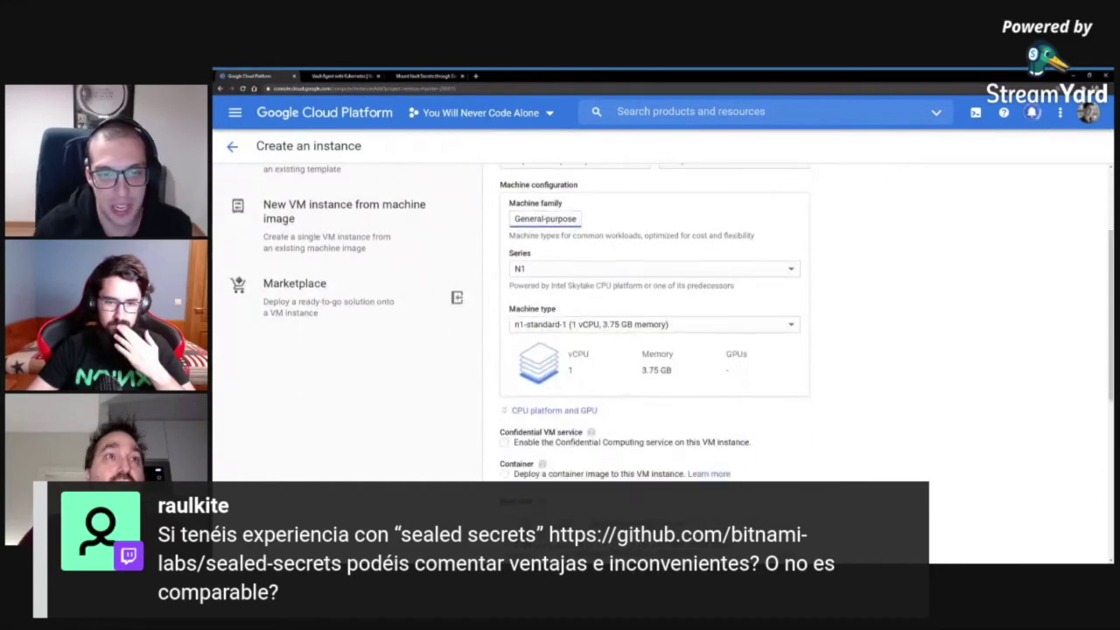
{"action": "scroll", "coordinate": [617, 388], "scroll_direction": "down", "scroll_amount": 2}
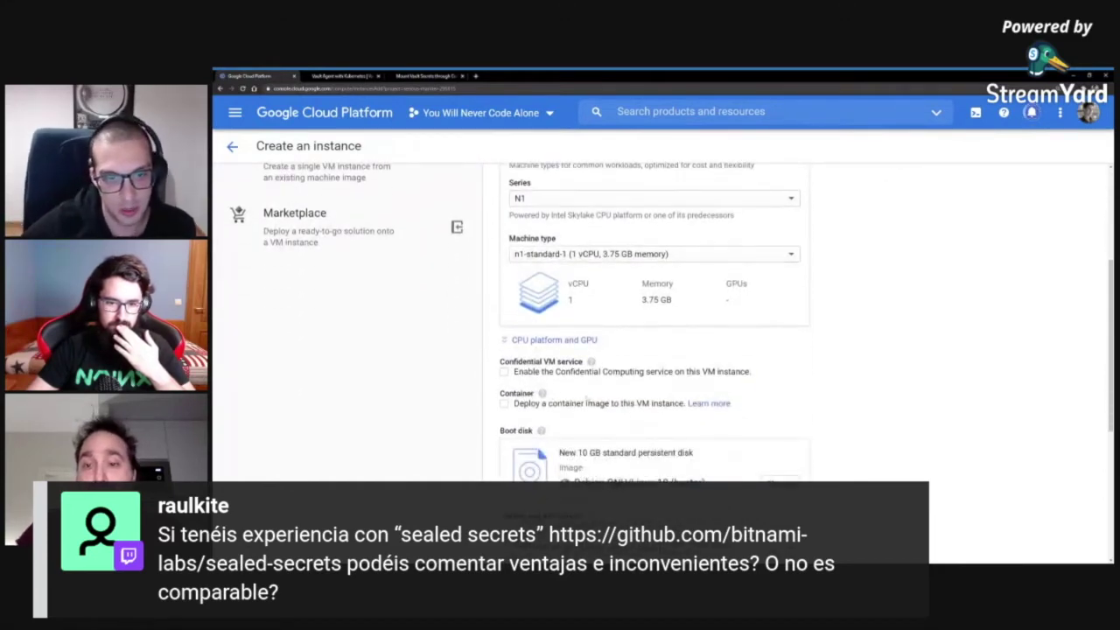
{"action": "scroll", "coordinate": [585, 398], "scroll_direction": "down", "scroll_amount": 2}
{"action": "scroll", "coordinate": [582, 382], "scroll_direction": "down", "scroll_amount": 1}
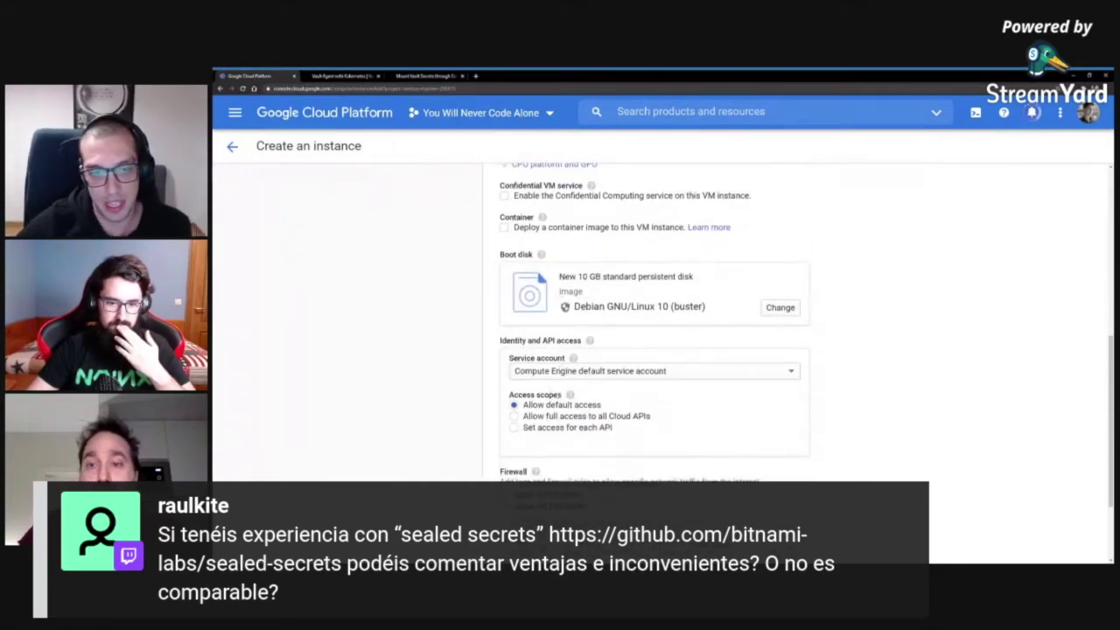
{"action": "scroll", "coordinate": [581, 370], "scroll_direction": "down", "scroll_amount": 2}
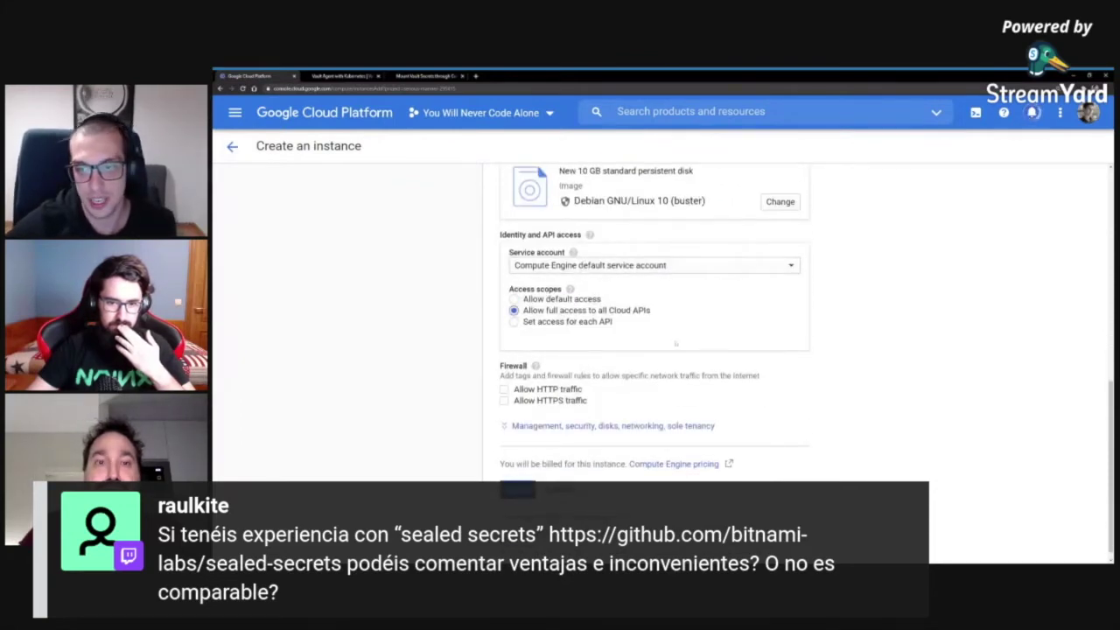
- Review the additional management, security, disks, networking and sole tenancy options, then create the VM instance
{"action": "scroll", "coordinate": [675, 344], "scroll_direction": "down", "scroll_amount": 1}
{"action": "left_click", "coordinate": [544, 414]}
{"action": "scroll", "coordinate": [618, 446], "scroll_direction": "down", "scroll_amount": 8}
{"action": "scroll", "coordinate": [617, 446], "scroll_direction": "up", "scroll_amount": 2}
{"action": "scroll", "coordinate": [617, 446], "scroll_direction": "up", "scroll_amount": 5}
{"action": "scroll", "coordinate": [618, 446], "scroll_direction": "up", "scroll_amount": 5}
{"action": "scroll", "coordinate": [577, 361], "scroll_direction": "up", "scroll_amount": 4}
{"action": "scroll", "coordinate": [577, 361], "scroll_direction": "down", "scroll_amount": 12}
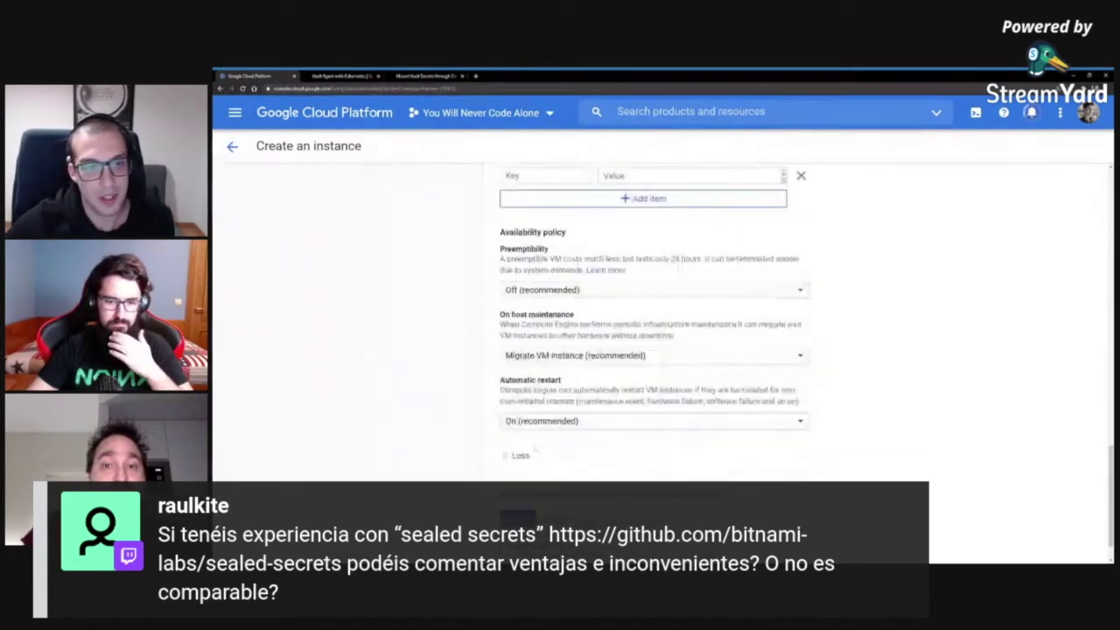
{"action": "scroll", "coordinate": [534, 448], "scroll_direction": "down", "scroll_amount": 1}
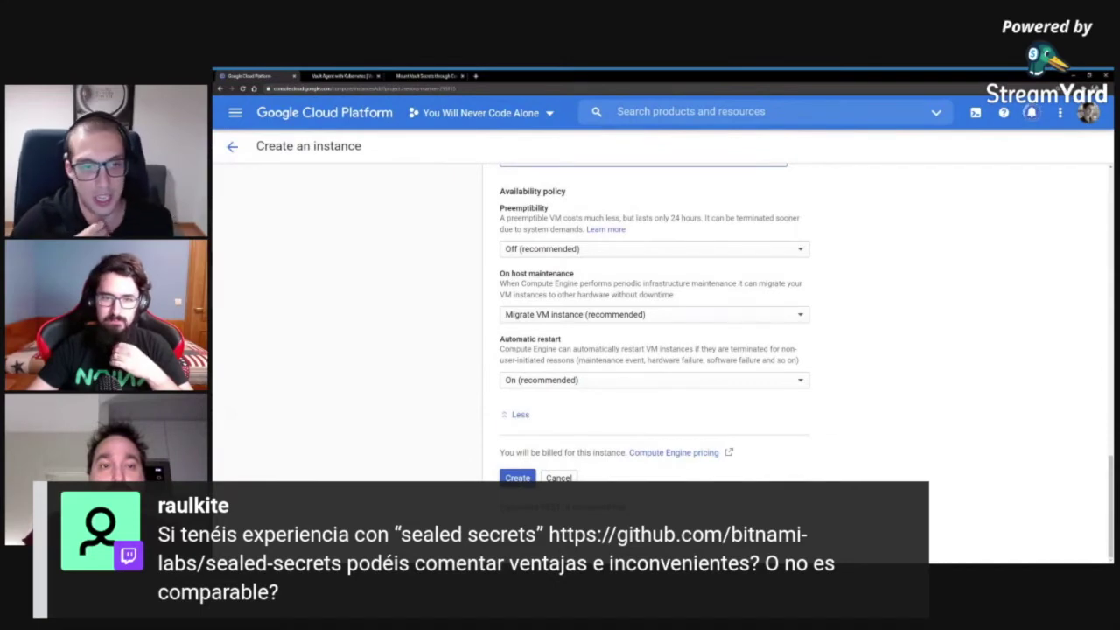
{"action": "left_click", "coordinate": [517, 477]}
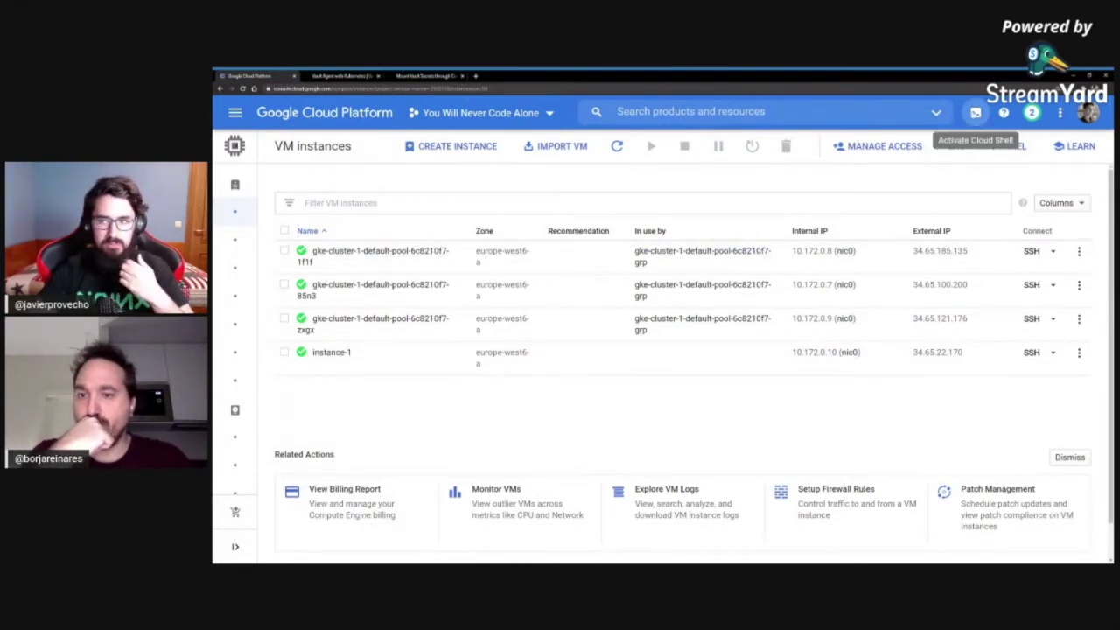
- Activate Cloud Shell in its own window and close the embedded terminal on the VM instances page
{"action": "left_click", "coordinate": [975, 112]}
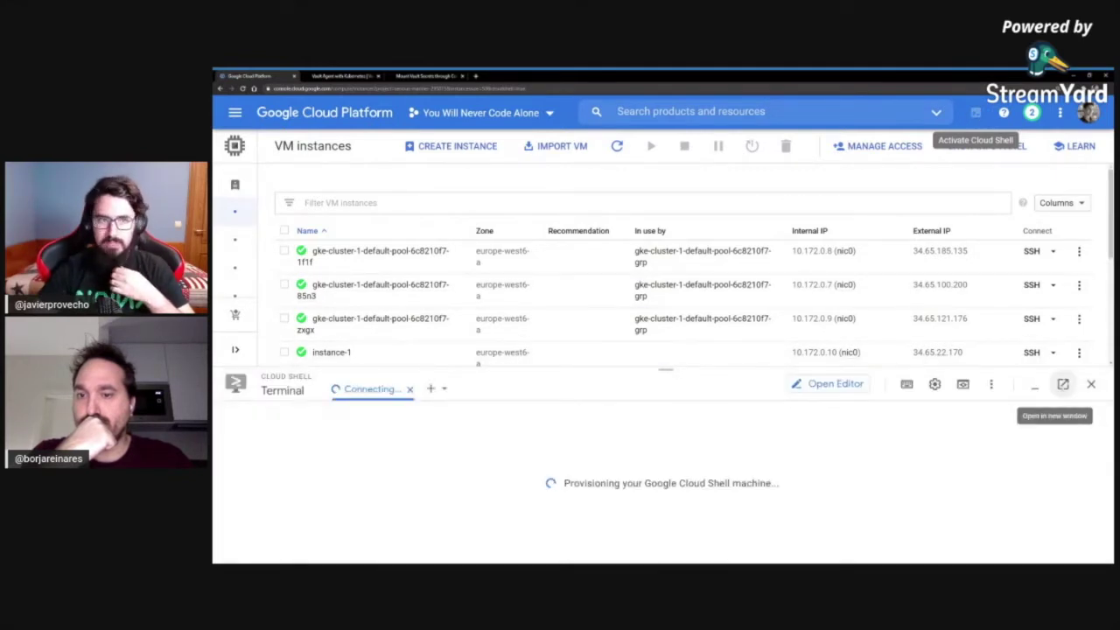
{"action": "left_click", "coordinate": [1061, 383]}
{"action": "left_click", "coordinate": [258, 76]}
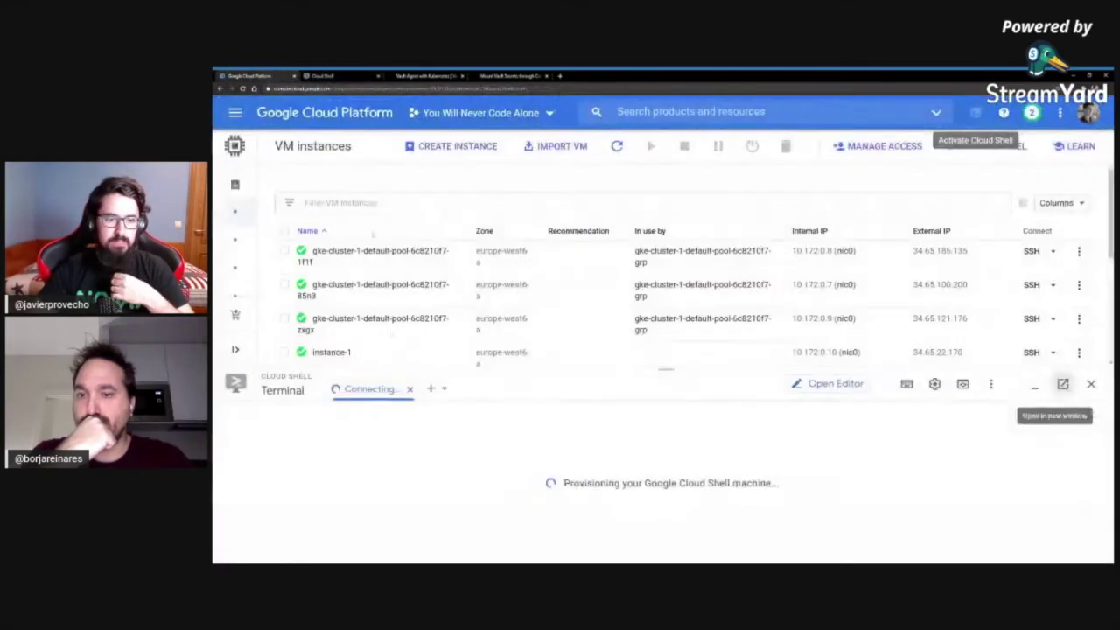
{"action": "left_click", "coordinate": [1091, 383]}
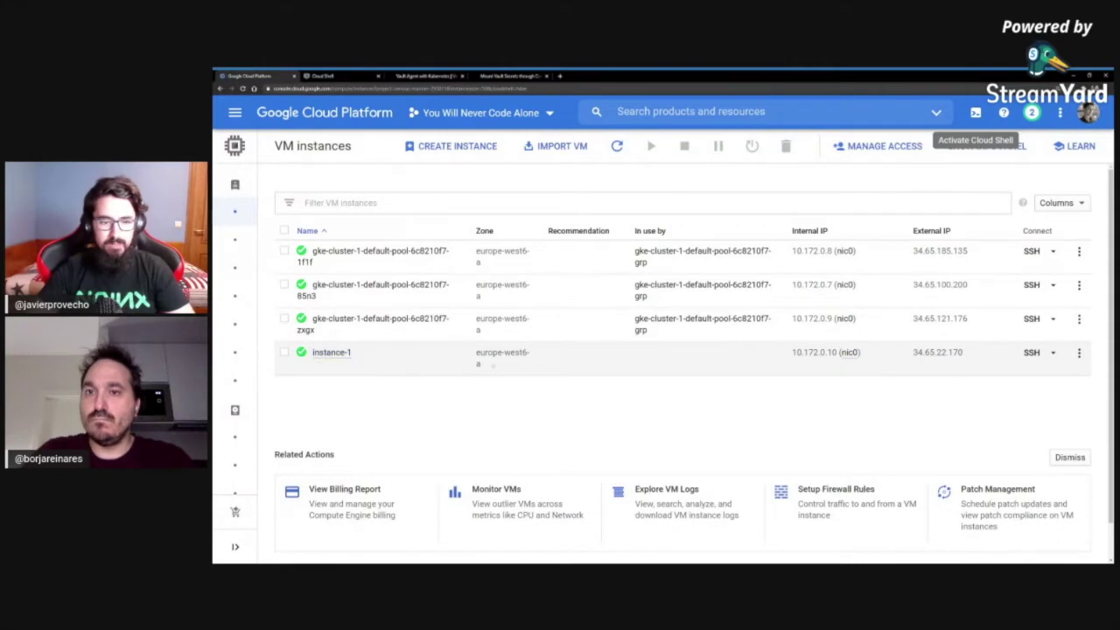
- Display and copy the gcloud command for connecting to instance-1 over SSH
{"action": "left_click", "coordinate": [1050, 354]}
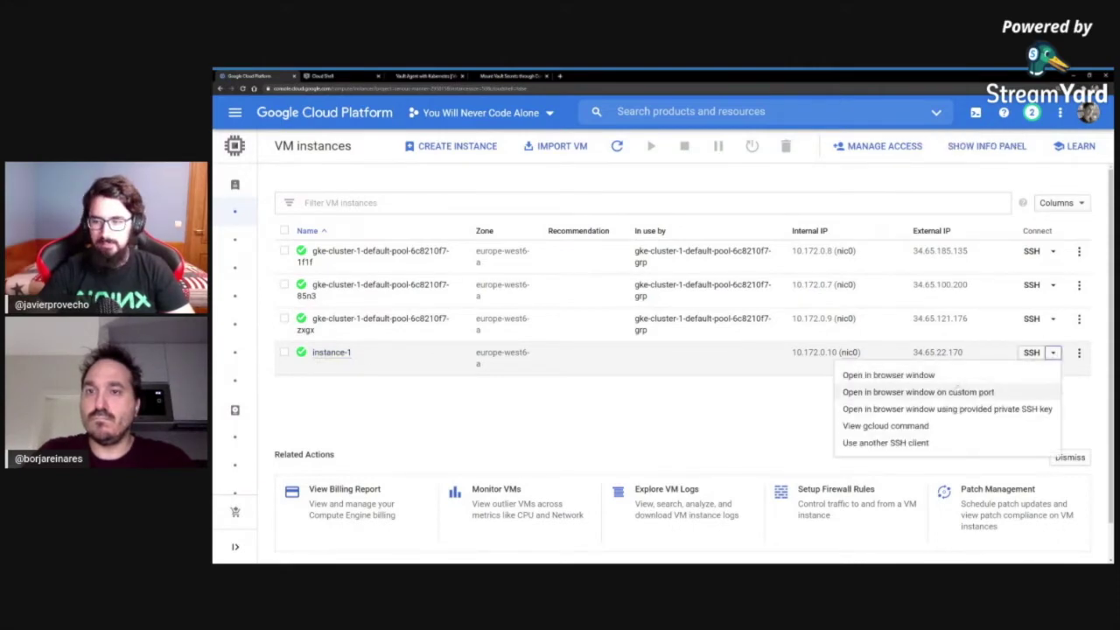
{"action": "left_click", "coordinate": [905, 426]}
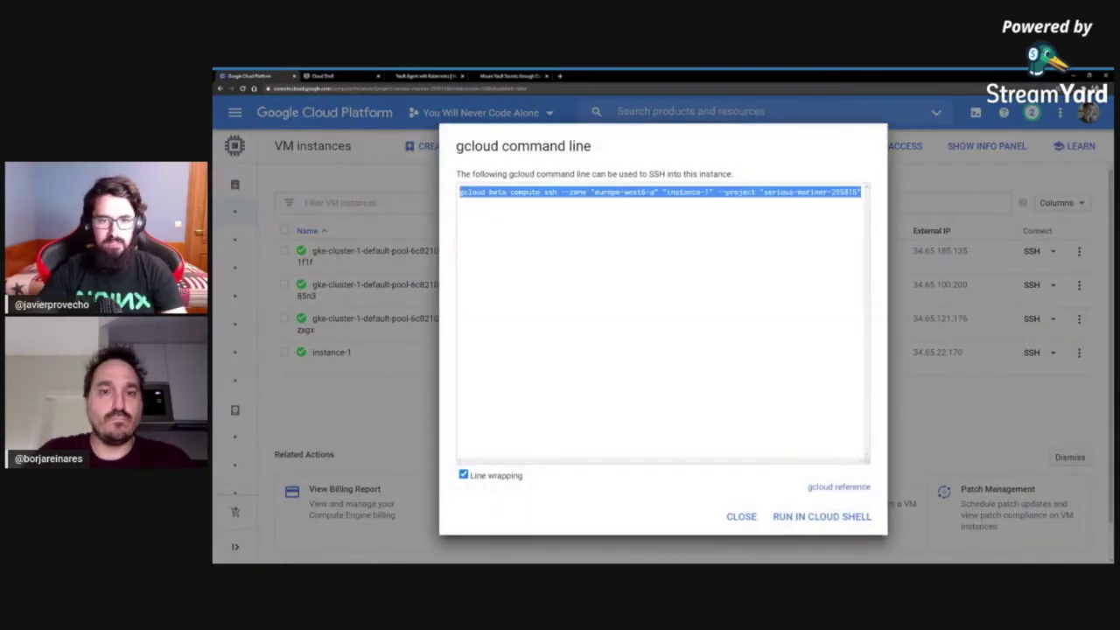
{"action": "left_click", "coordinate": [743, 518]}
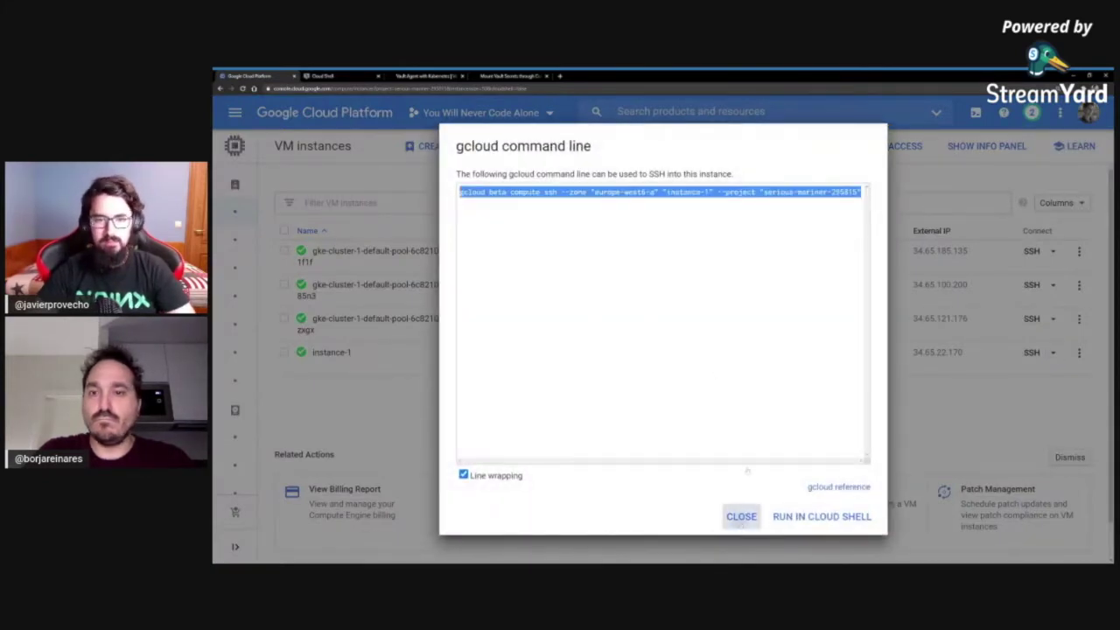
- In Cloud Shell, run gcloud beta compute ssh for "instance-1" with zone "europe-west6-a" and project "serious-mariner-295815"
{"action": "left_click", "coordinate": [332, 77]}
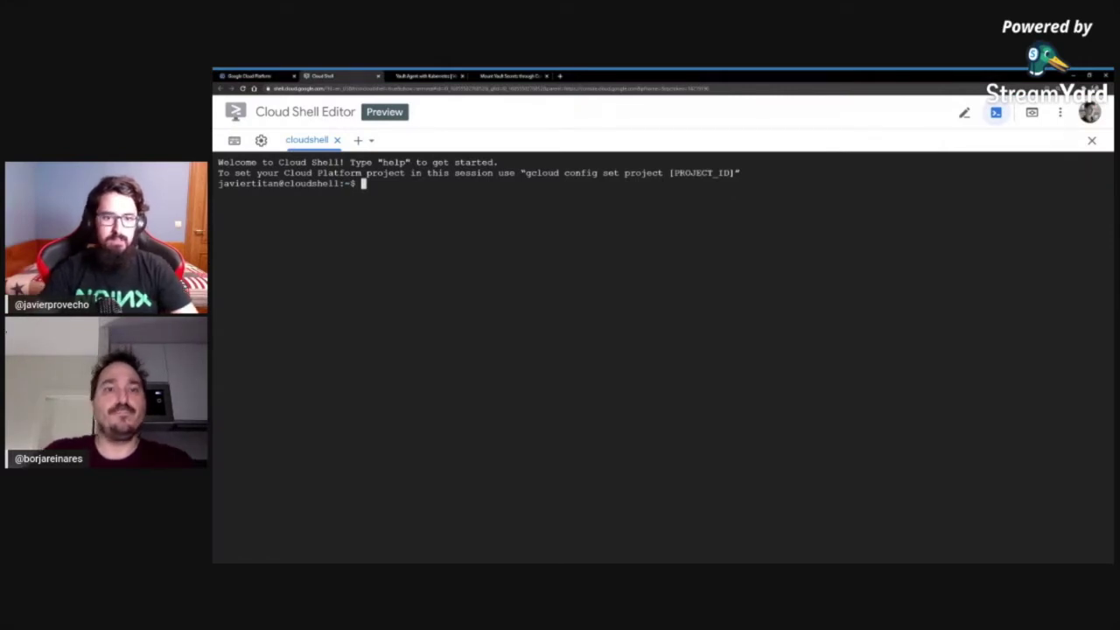
{"action": "type", "text": "gcloud beta compute ssh --zone \"europe-west6-a\" \"instance-1\" --project \"serious-mariner-295015\""}
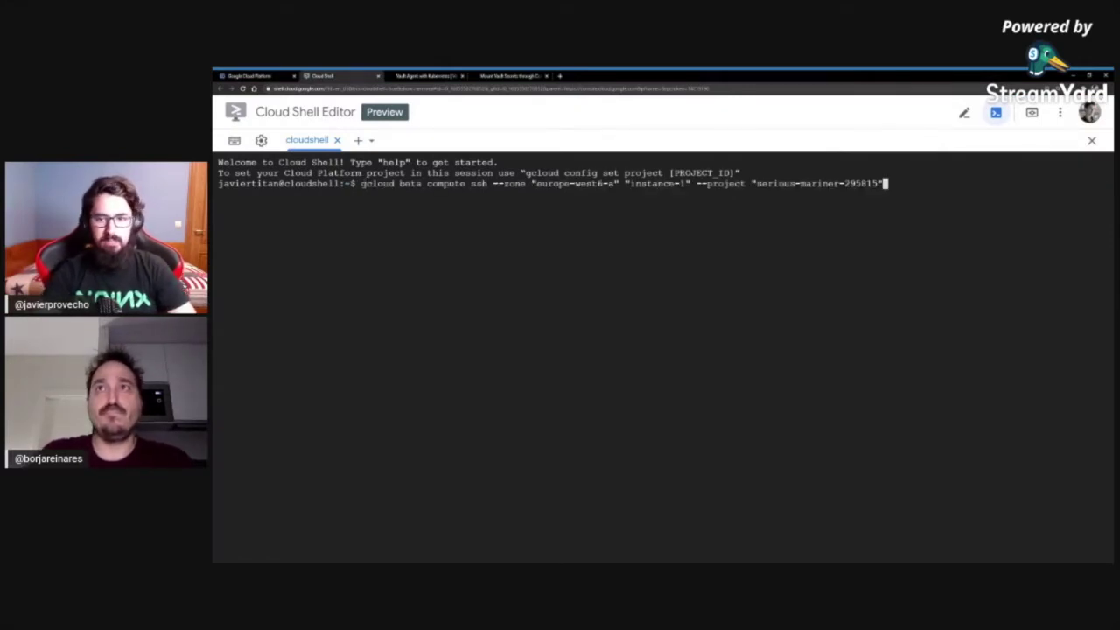
{"action": "key", "text": "Left"}
{"action": "key", "text": "Left"}
{"action": "key", "text": "Left"}
{"action": "key", "text": "Left"}
{"action": "key", "text": "Left"}
{"action": "key", "text": "Left"}
{"action": "key", "text": "Left"}
{"action": "key", "text": "Left"}
{"action": "key", "text": "Left"}
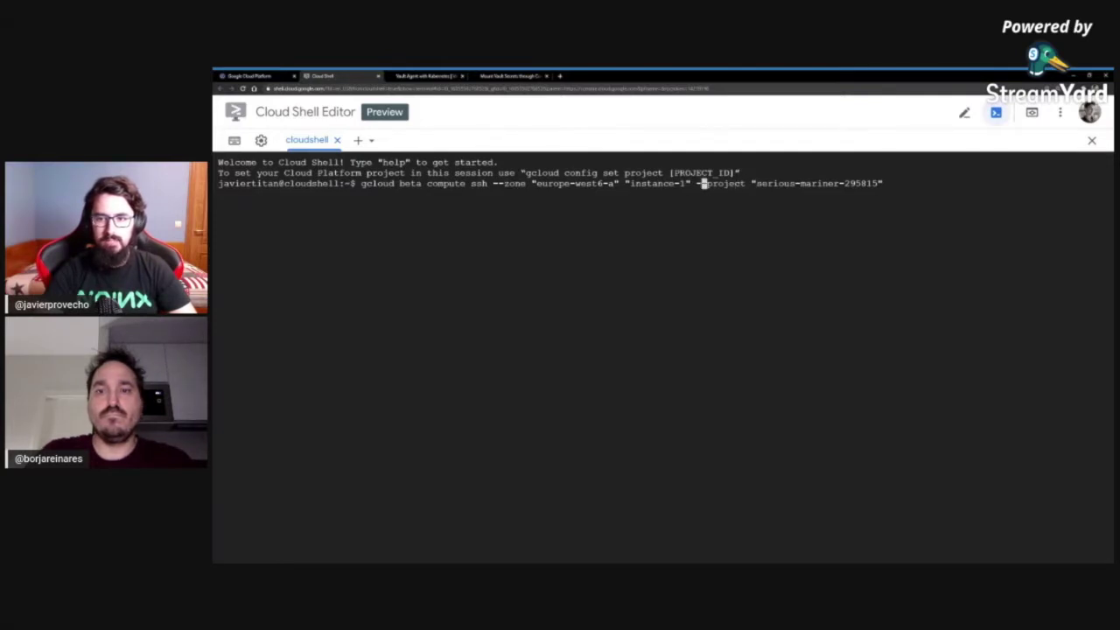
{"action": "key", "text": "Left"}
{"action": "key", "text": "Left"}
{"action": "key", "text": "Left"}
{"action": "key", "text": "Left"}
{"action": "key", "text": "Left"}
{"action": "key", "text": "Left"}
{"action": "key", "text": "Left"}
{"action": "key", "text": "Left"}
{"action": "key", "text": "Left"}
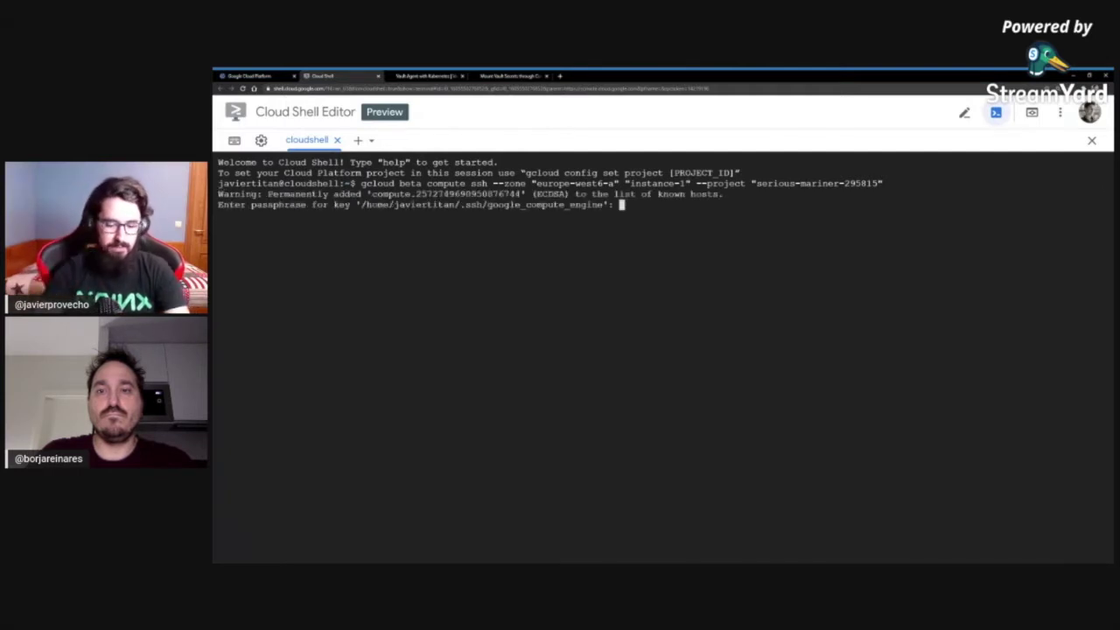
- Enter the SSH key passphrase to log in to instance-1, and clear the terminal screen
{"action": "key", "text": "Return"}
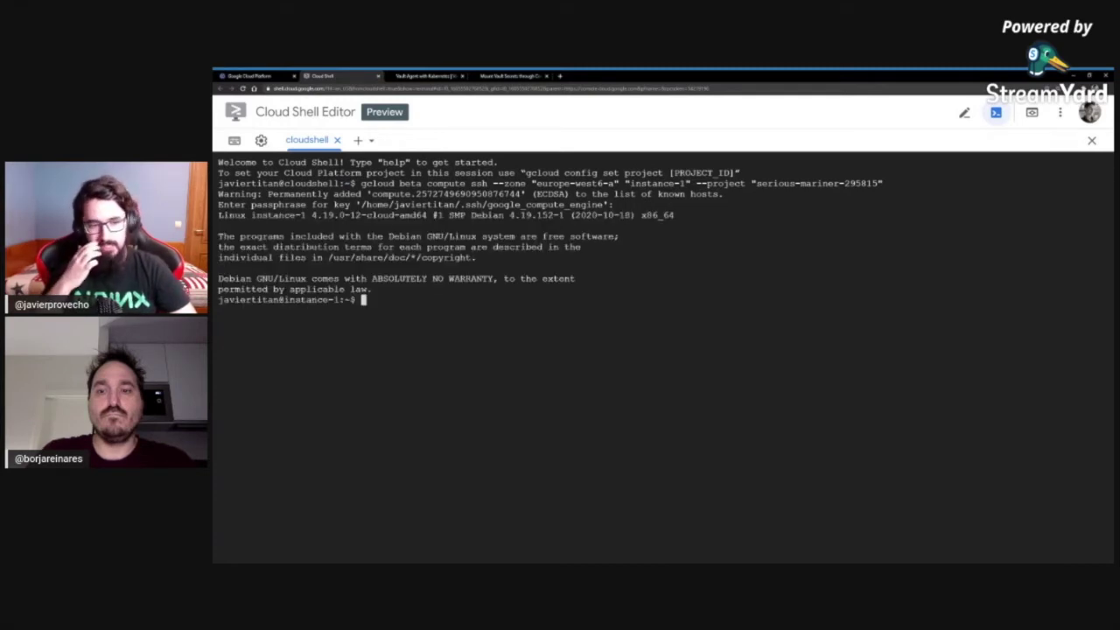
{"action": "key", "text": "ctrl+l"}
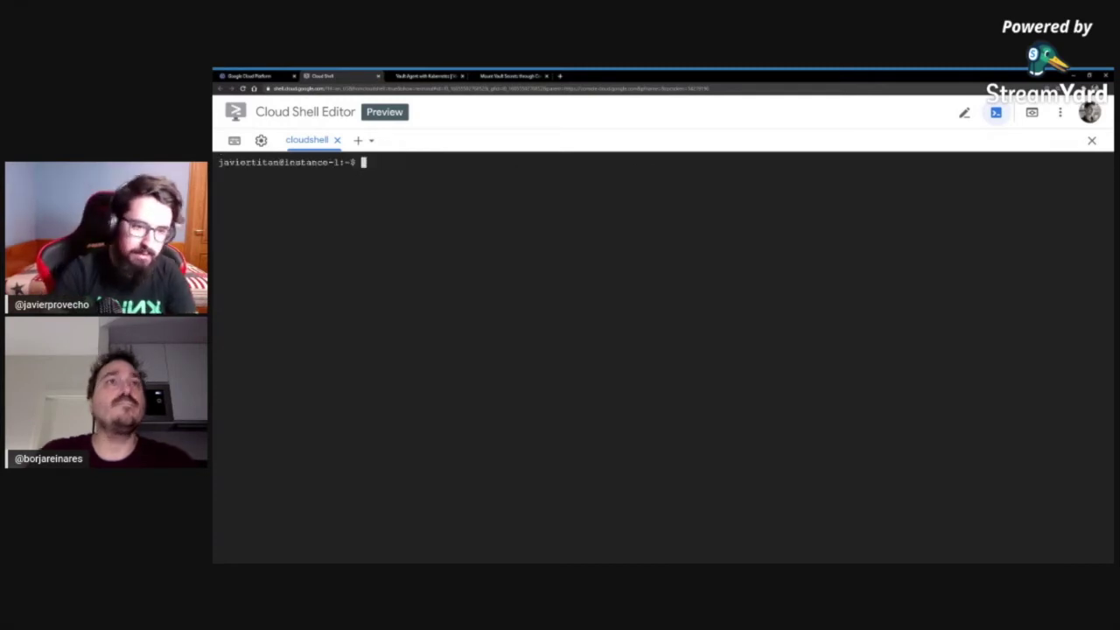
{"action": "key", "text": "Return"}
{"action": "key", "text": "Return"}
{"action": "key", "text": "Return"}
{"action": "key", "text": "ctrl+l"}
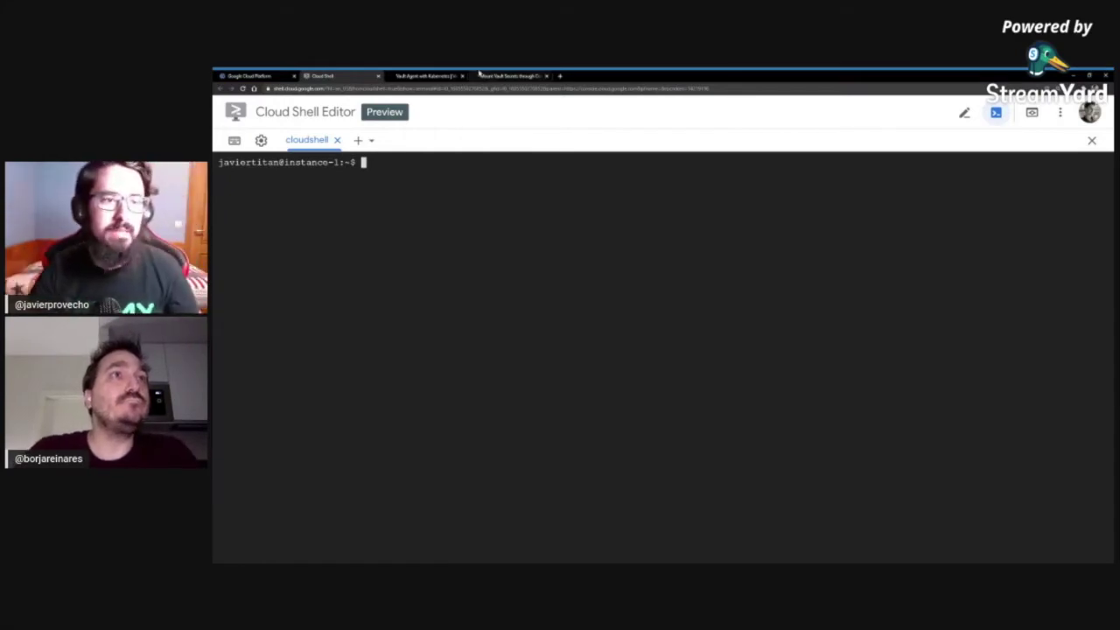
- Return to the Vault Agent with Kubernetes tutorial and look up the instructions for starting the Vault dev server
{"action": "left_click", "coordinate": [421, 77]}
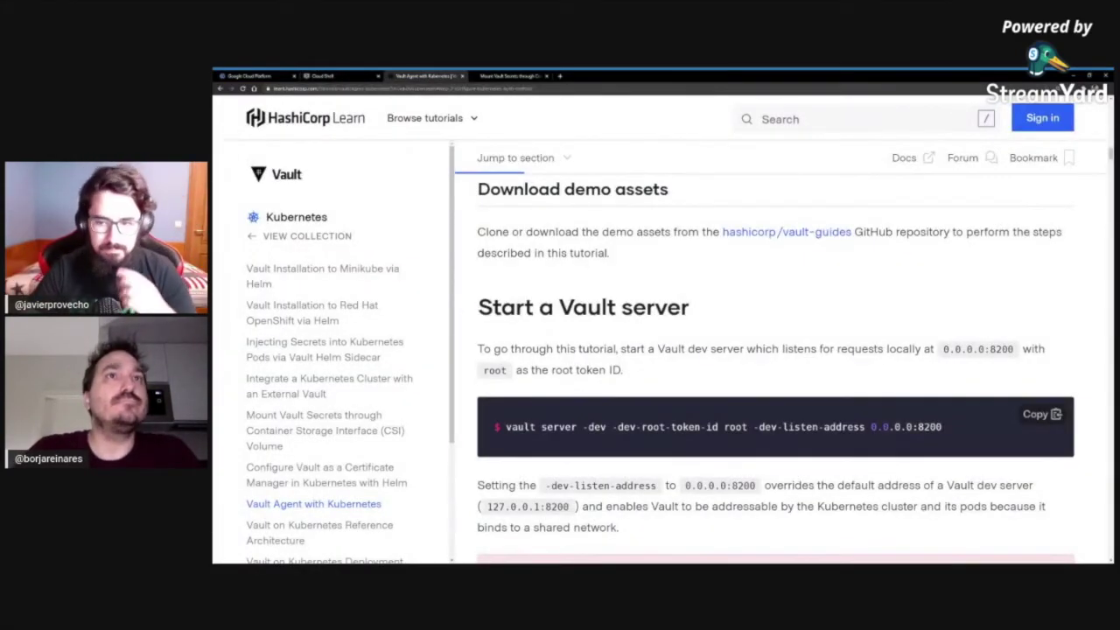
{"action": "scroll", "coordinate": [794, 382], "scroll_direction": "down", "scroll_amount": 4}
{"action": "scroll", "coordinate": [576, 314], "scroll_direction": "up", "scroll_amount": 3}
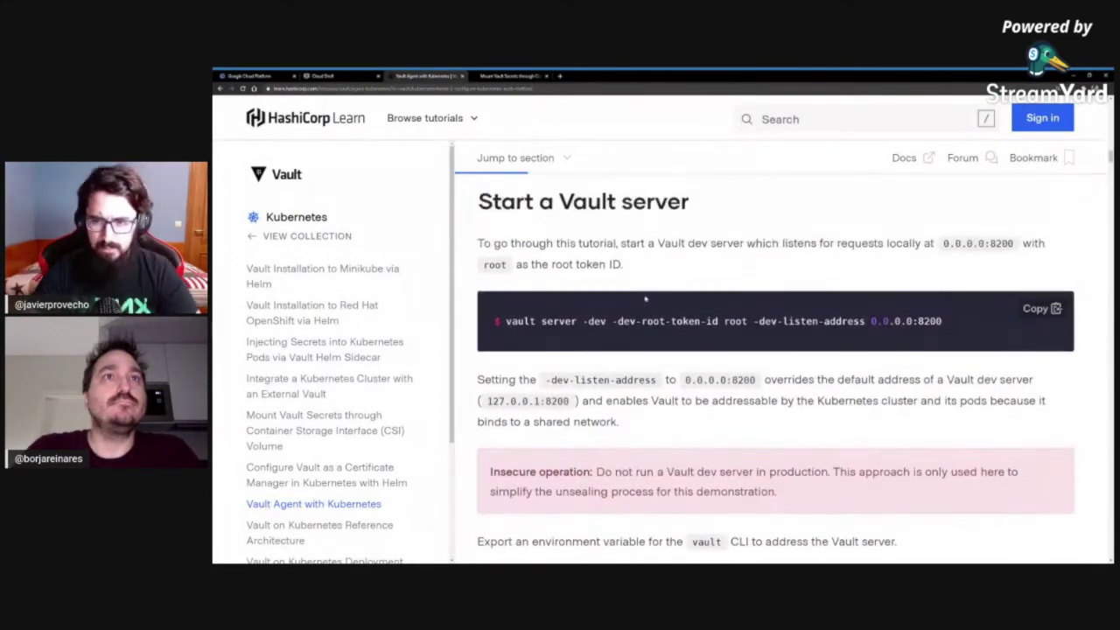
{"action": "scroll", "coordinate": [576, 313], "scroll_direction": "down", "scroll_amount": 2}
{"action": "scroll", "coordinate": [560, 310], "scroll_direction": "up", "scroll_amount": 3}
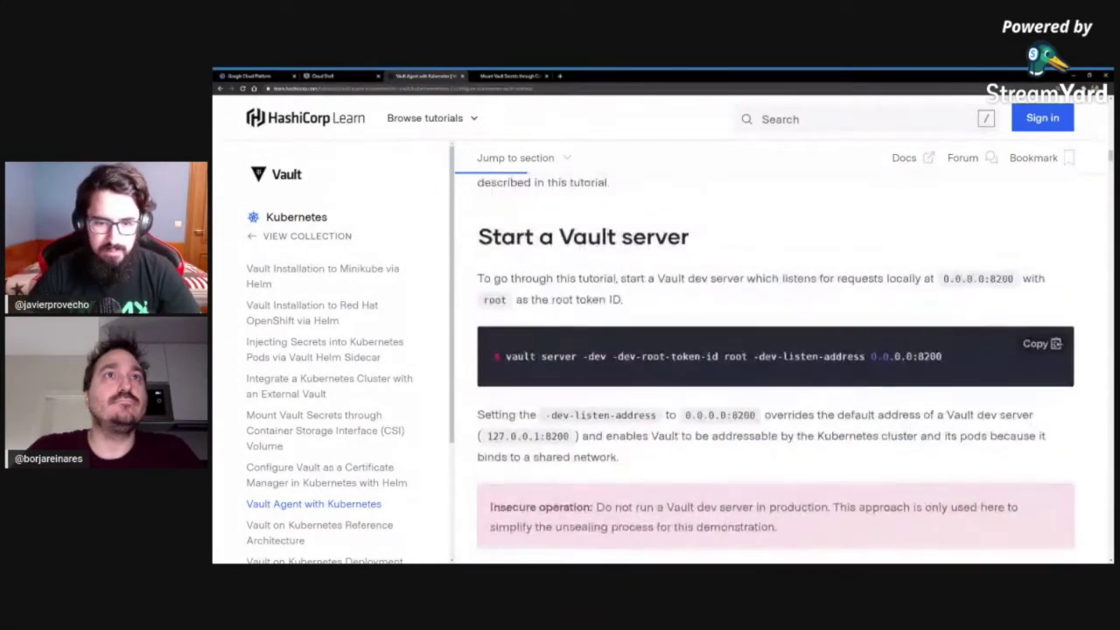
- Check the tutorial's prerequisites, search Google for "vault install" in a new tab, and open HashiCorp's Install Vault page
{"action": "scroll", "coordinate": [558, 308], "scroll_direction": "up", "scroll_amount": 3}
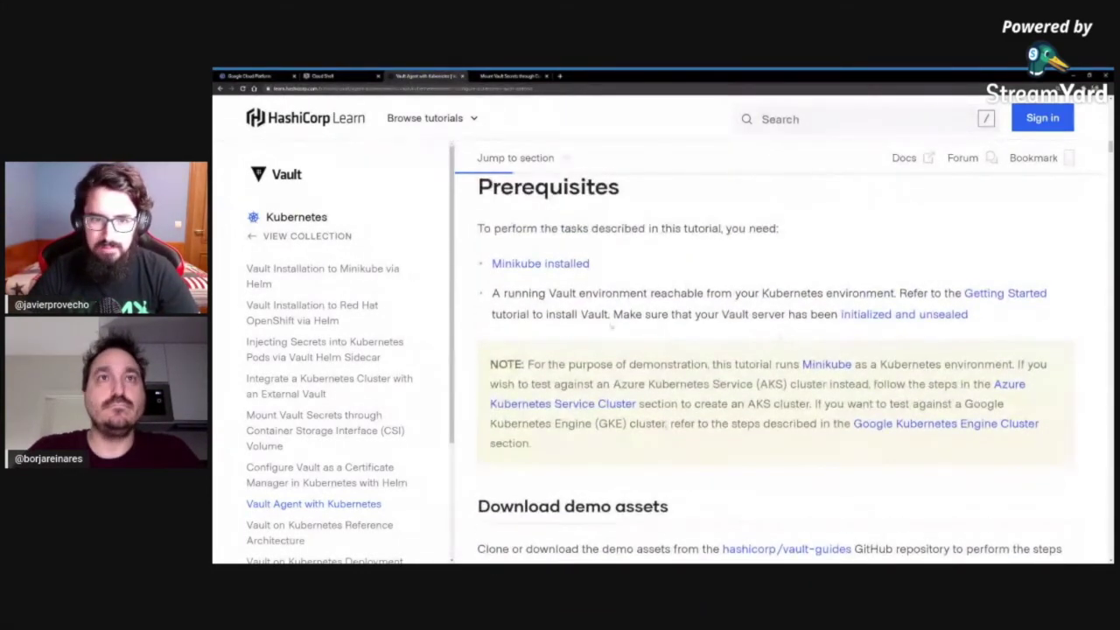
{"action": "scroll", "coordinate": [606, 359], "scroll_direction": "down", "scroll_amount": 1}
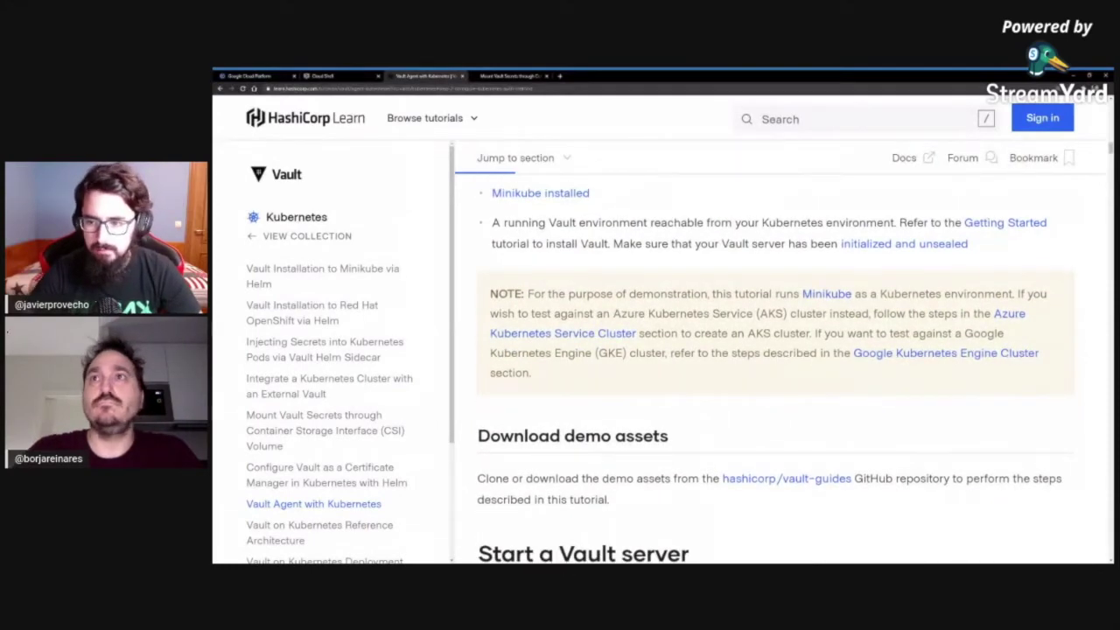
{"action": "left_click", "coordinate": [560, 76]}
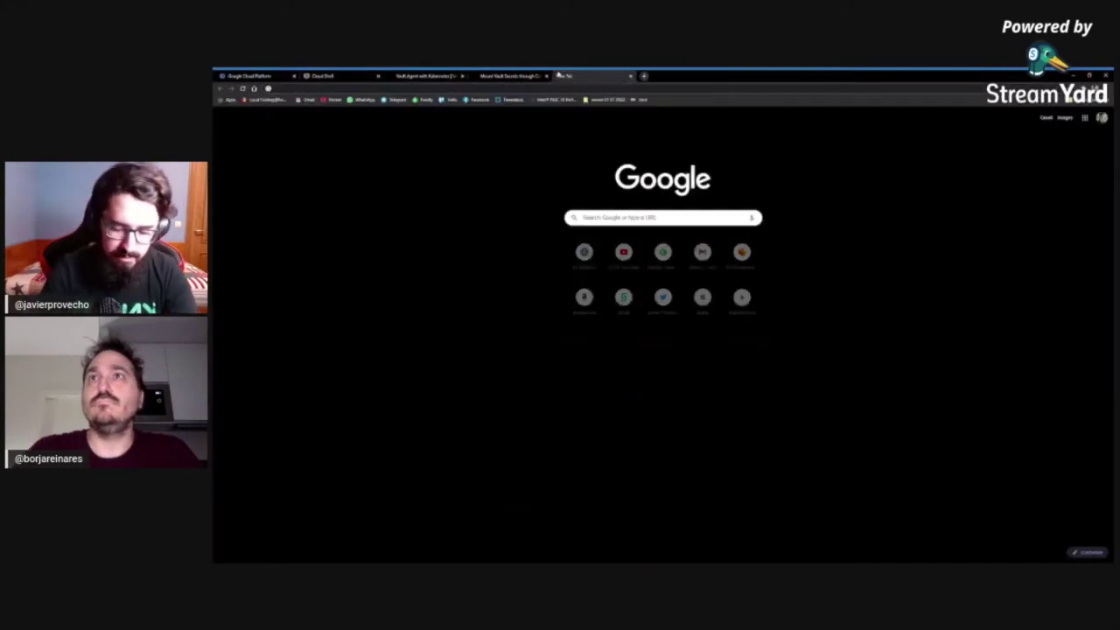
{"action": "type", "text": "vault install"}
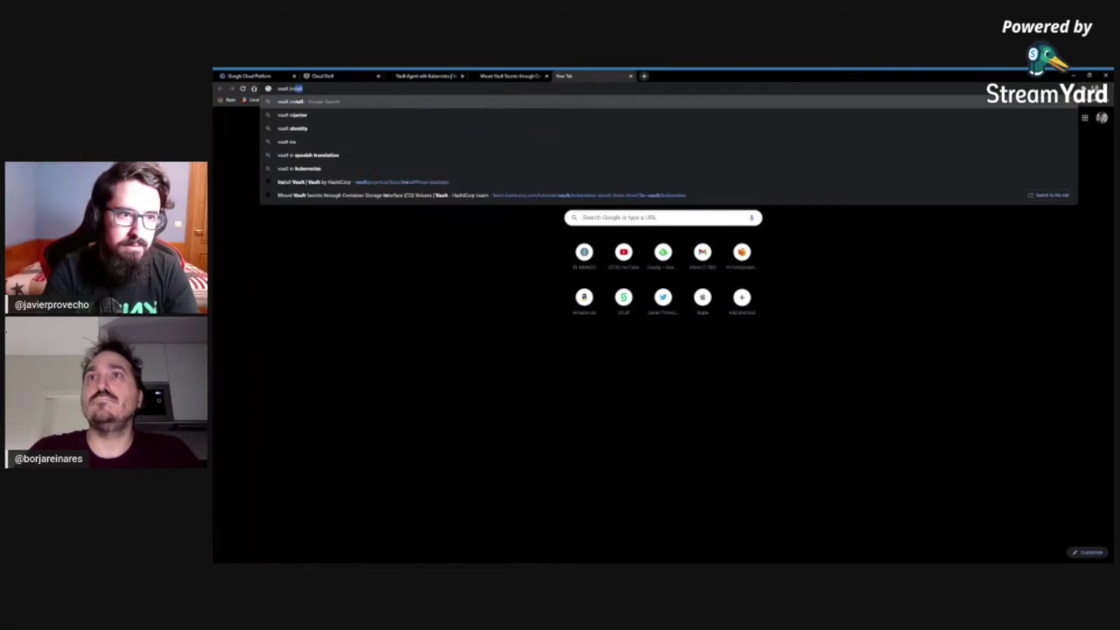
{"action": "key", "text": "Return"}
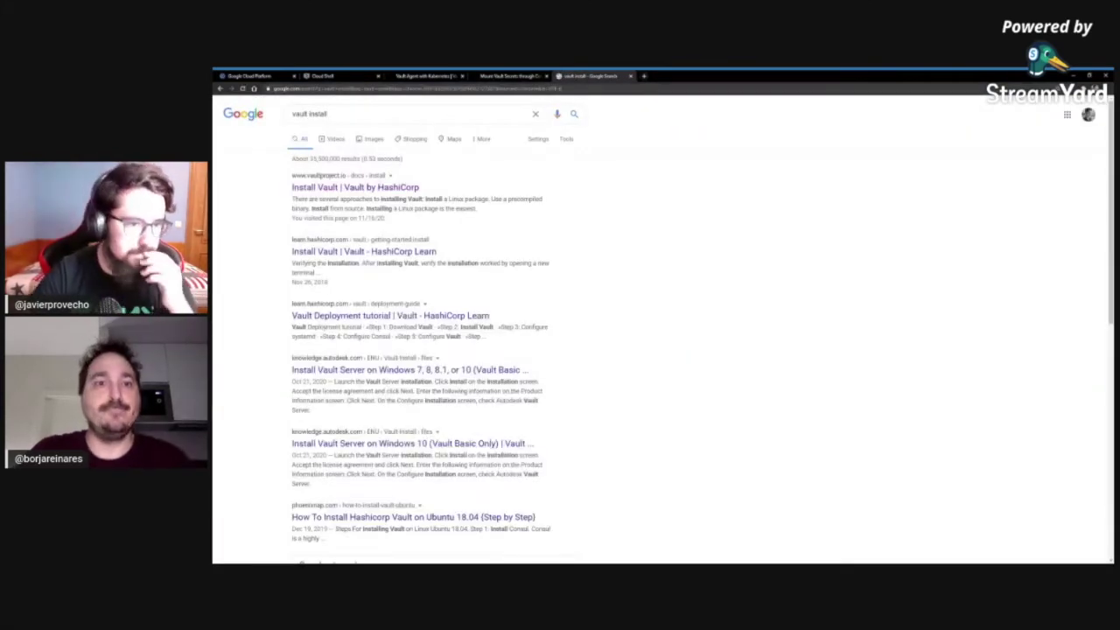
{"action": "left_click", "coordinate": [324, 187]}
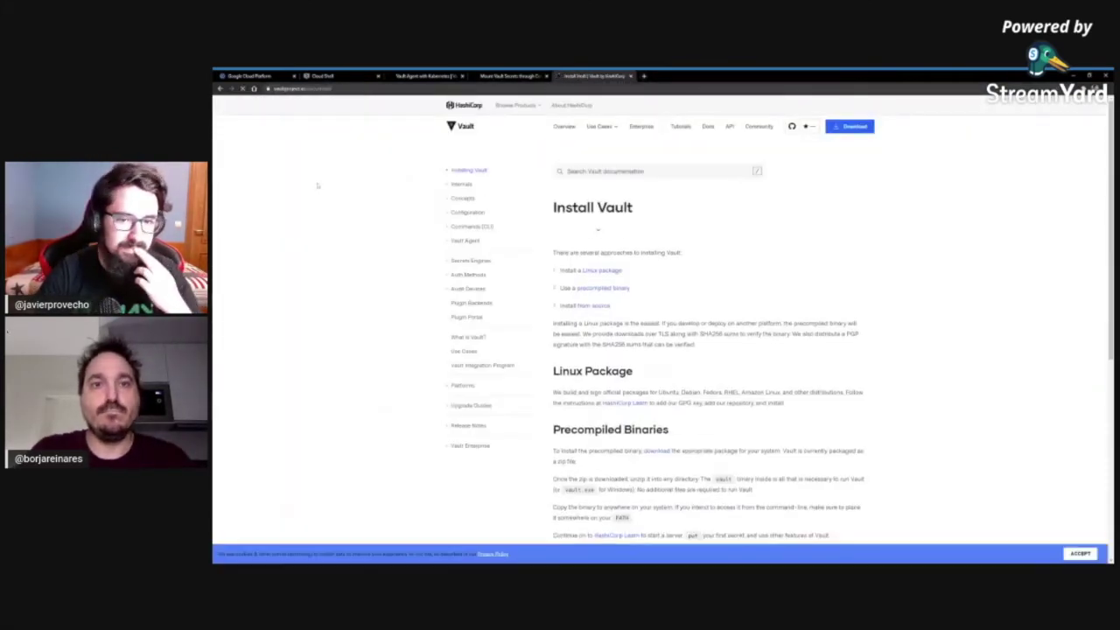
- Go to the Precompiled Binaries instructions on the Install Vault page and enlarge the page for easier reading
{"action": "left_click", "coordinate": [601, 286]}
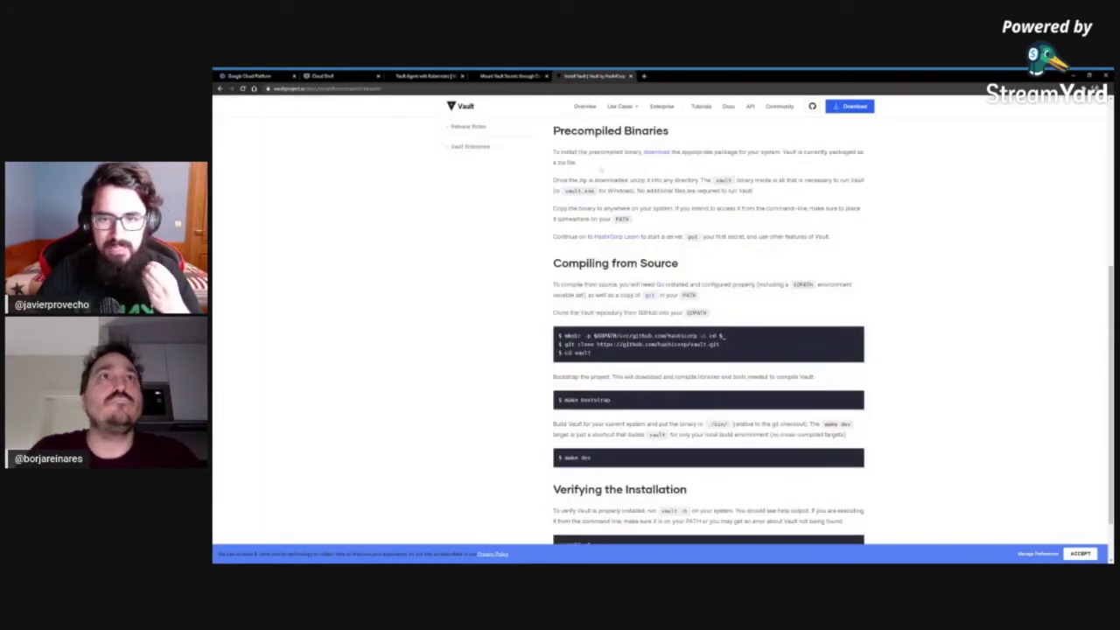
{"action": "double_click", "coordinate": [587, 130]}
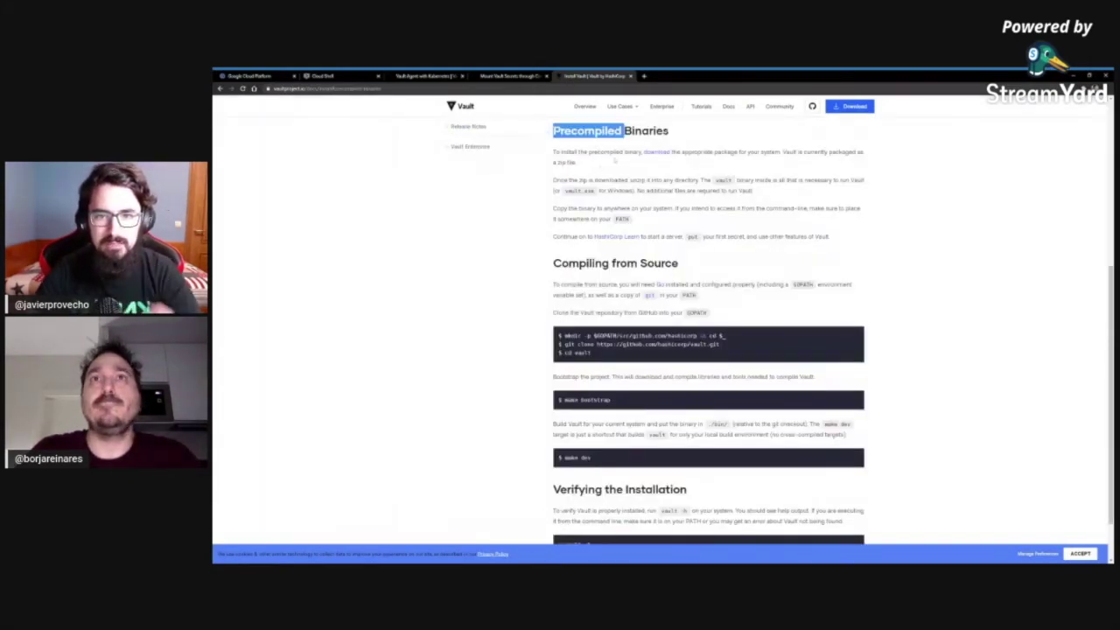
{"action": "key", "text": "ctrl+plus"}
{"action": "key", "text": "ctrl+plus"}
{"action": "key", "text": "ctrl+plus"}
{"action": "key", "text": "ctrl+plus"}
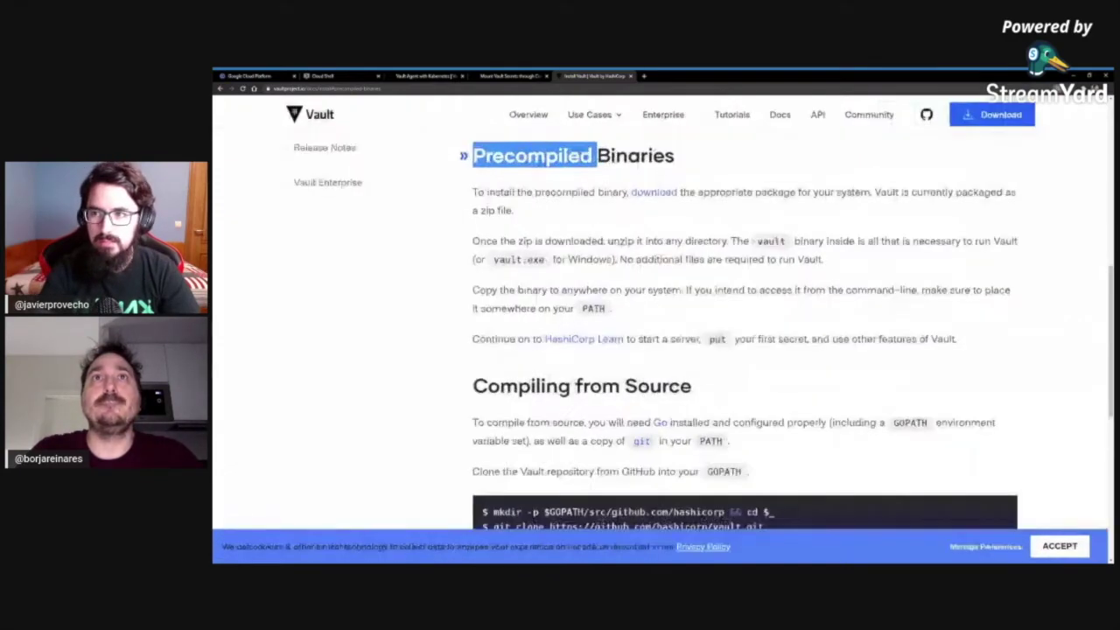
{"action": "scroll", "coordinate": [685, 243], "scroll_direction": "down", "scroll_amount": 1}
{"action": "scroll", "coordinate": [685, 243], "scroll_direction": "up", "scroll_amount": 1}
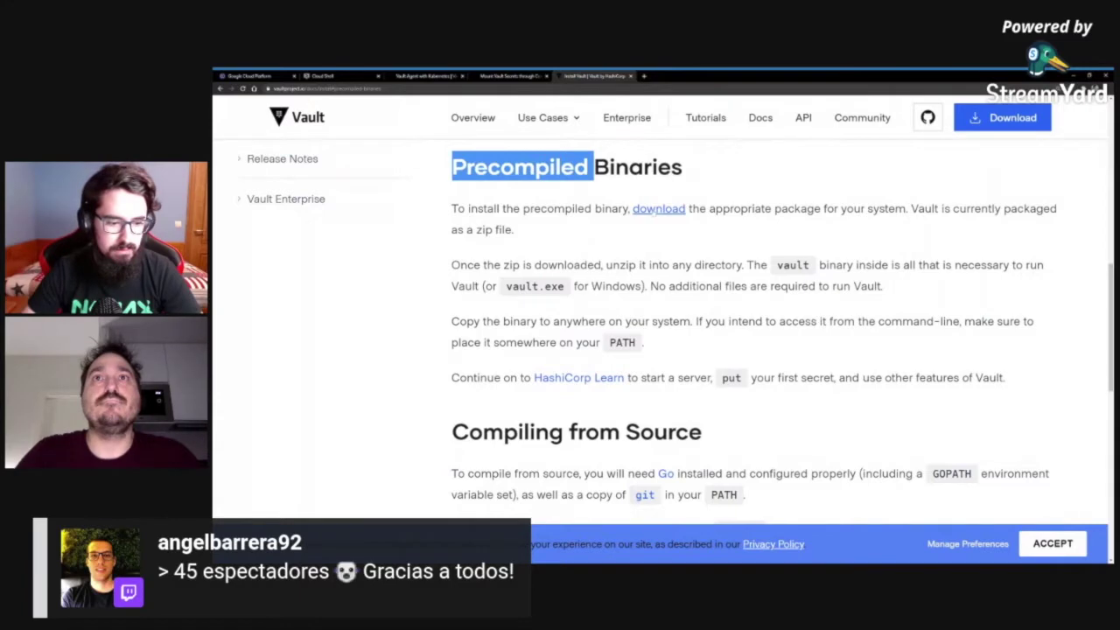
- Open the Vault download page and copy the download link for the Linux 64-bit package
{"action": "left_click", "coordinate": [660, 213]}
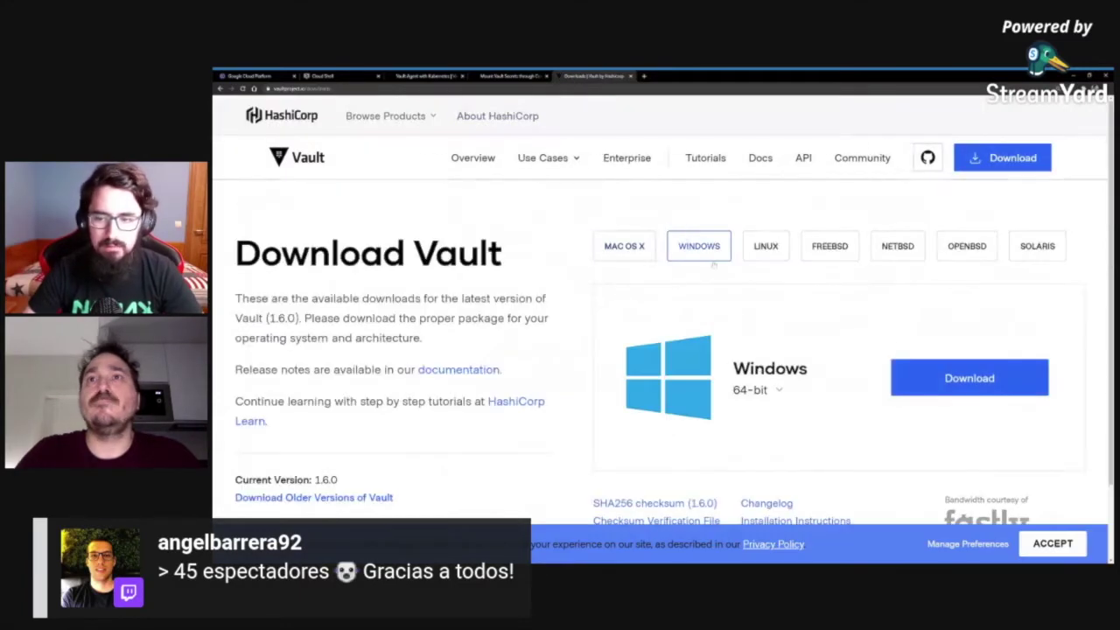
{"action": "left_click", "coordinate": [766, 246]}
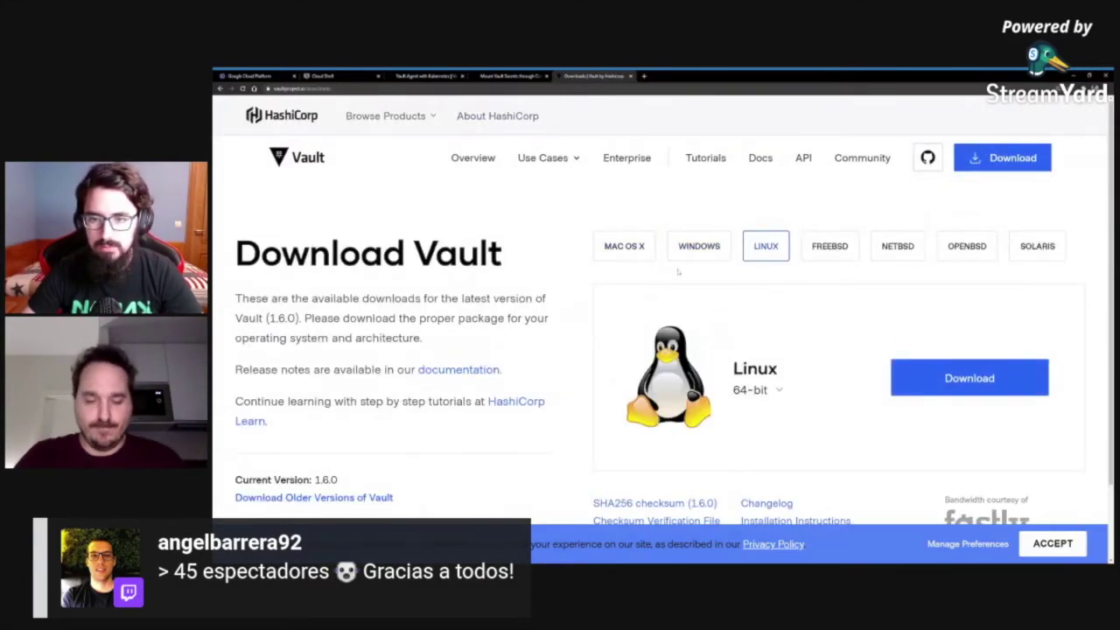
{"action": "left_click", "coordinate": [943, 390]}
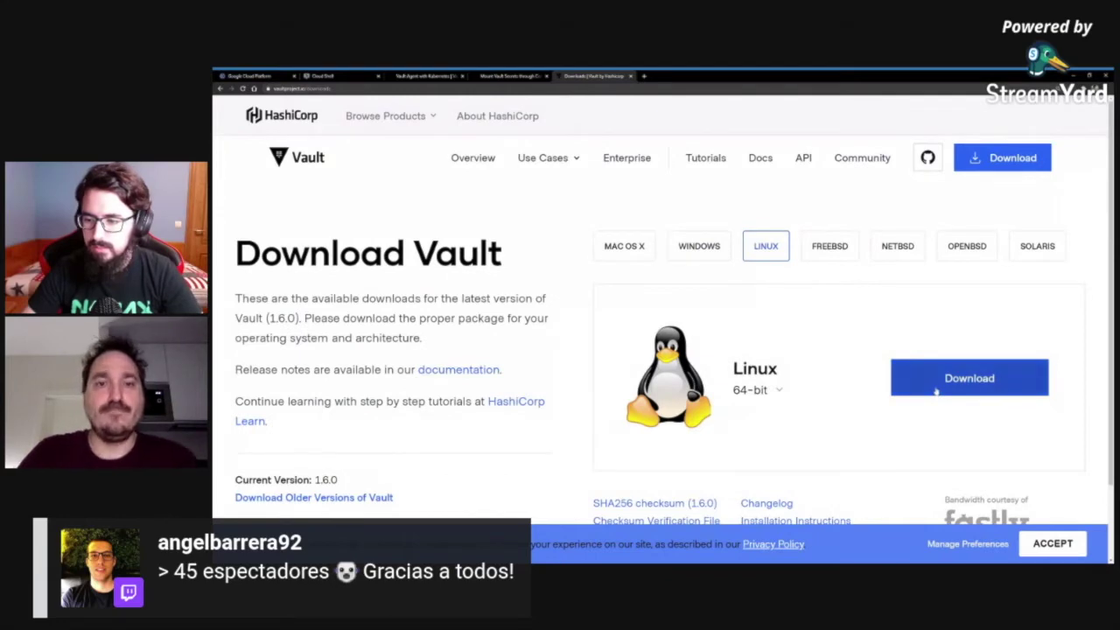
{"action": "left_click", "coordinate": [347, 88]}
{"action": "left_click", "coordinate": [341, 76]}
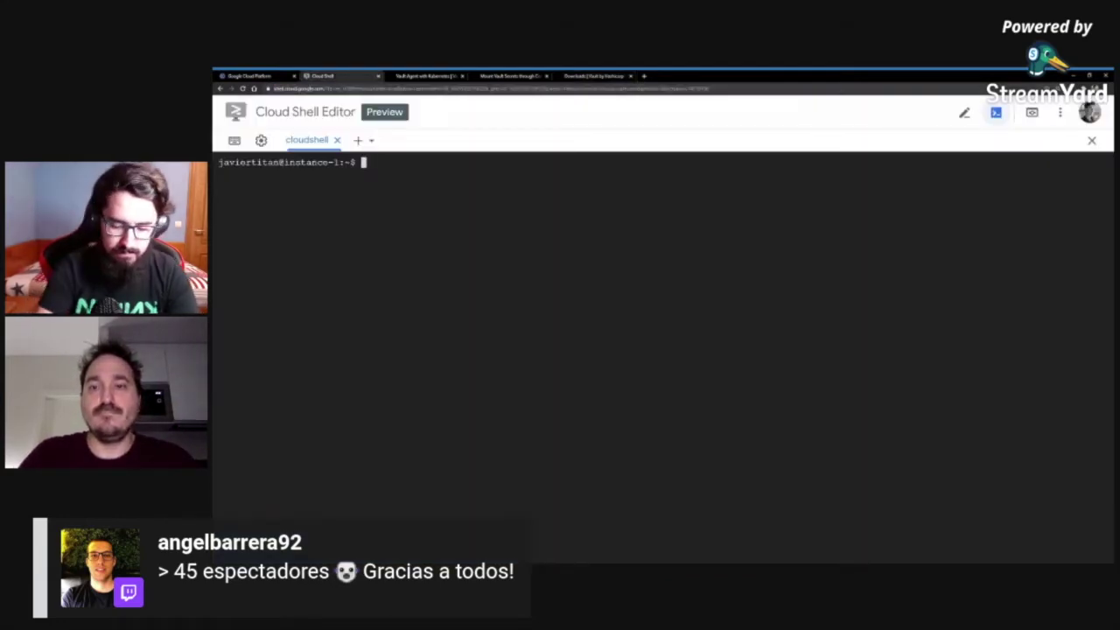
{"action": "type", "text": "wget"}
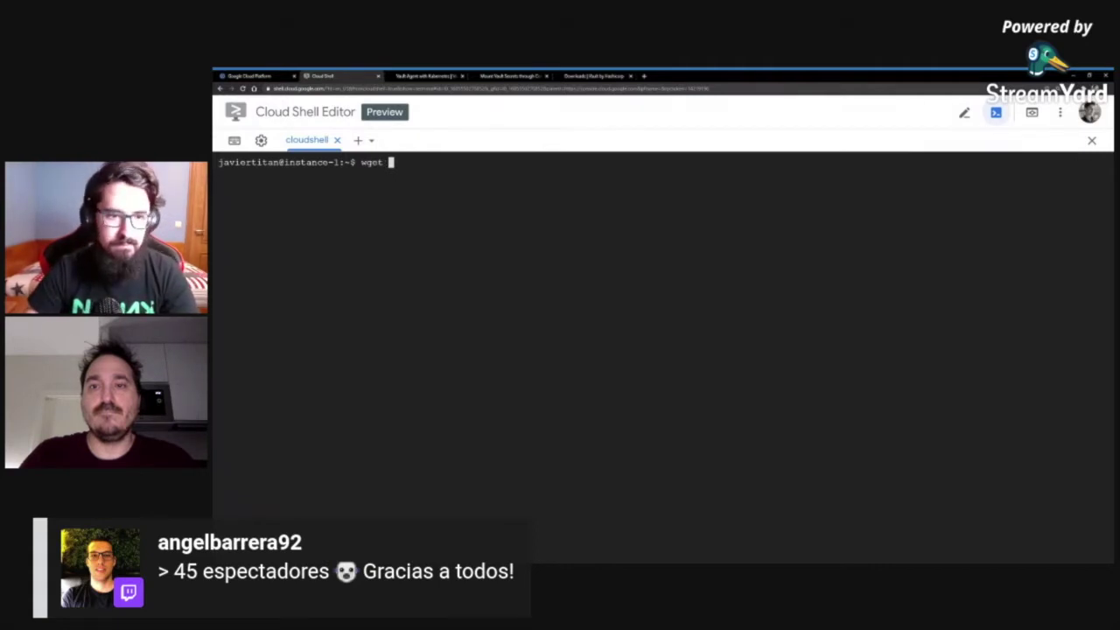
{"action": "type", "text": "https://releases.hashicorp.com/vault/1.6.0/vault_1.6.0_linux_amd64.zip"}
{"action": "key", "text": "Return"}
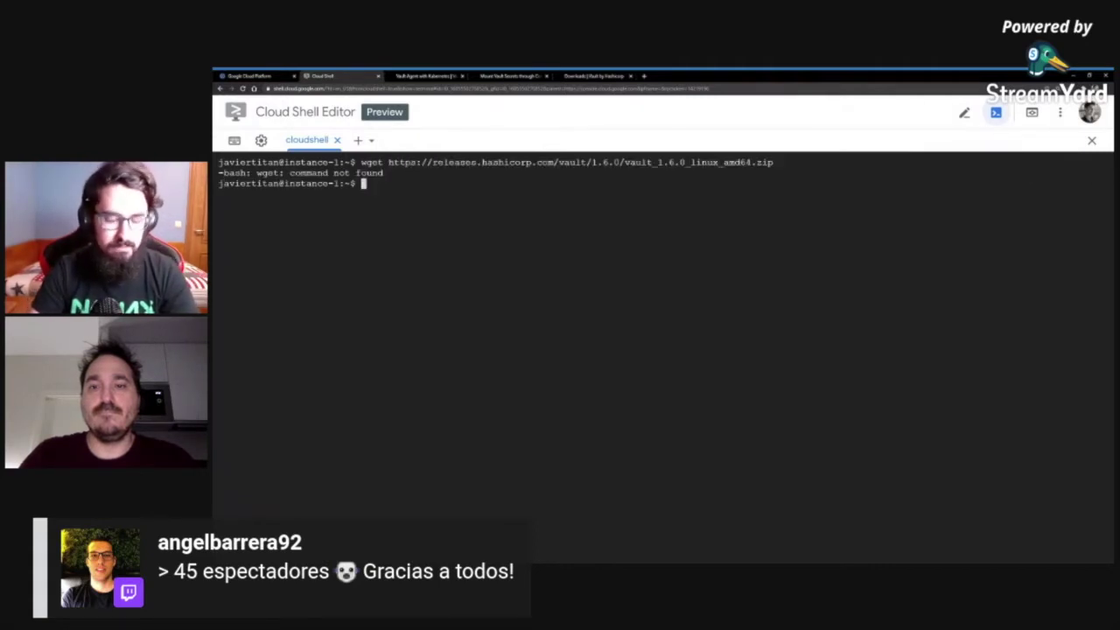
- Refresh the package lists on instance-1 with sudo apt update, and clear the terminal screen
{"action": "type", "text": "sudo "}
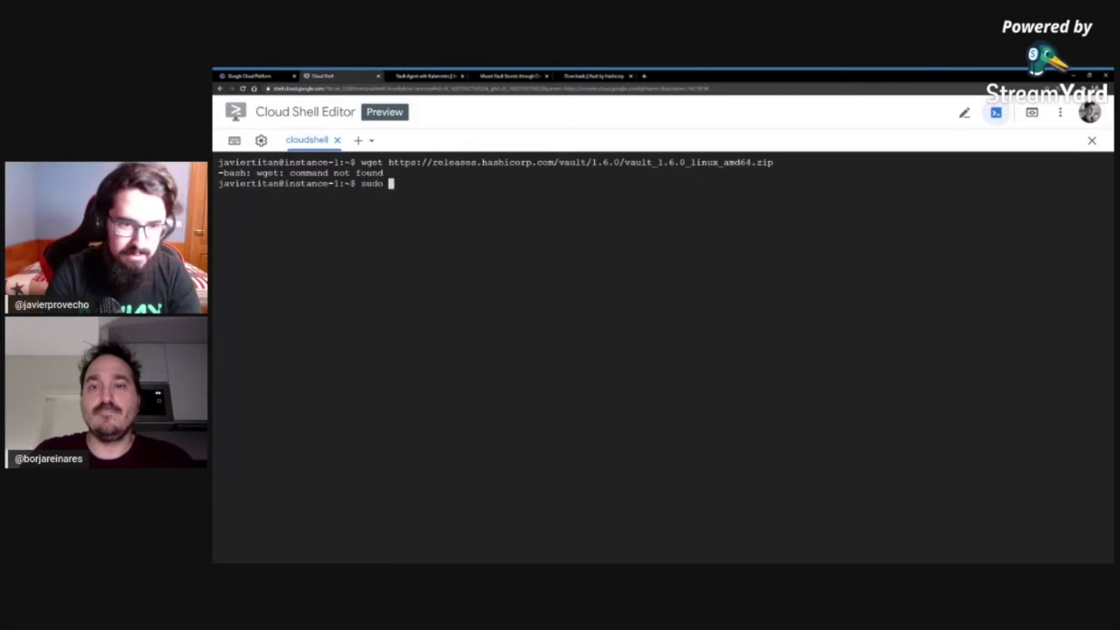
{"action": "type", "text": "apt u'pd"}
{"action": "key", "text": "BackSpace"}
{"action": "key", "text": "BackSpace"}
{"action": "type", "text": "at"}
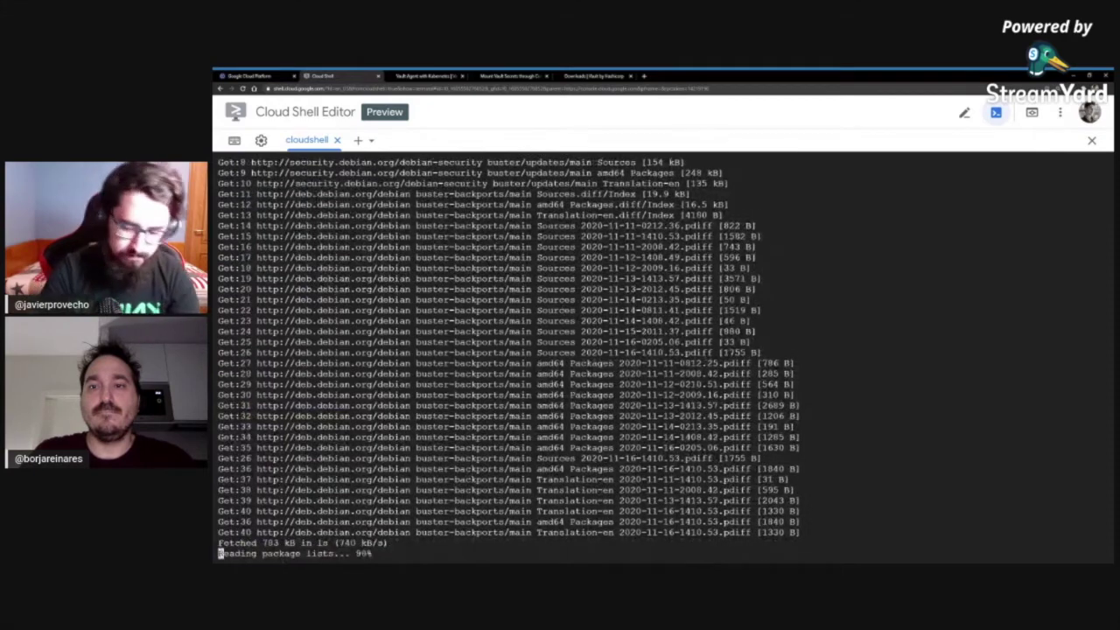
{"action": "key", "text": "ctrl+l"}
- Enter the command sudo apt install wget to install wget on instance-1
{"action": "type", "text": "sudo a"}
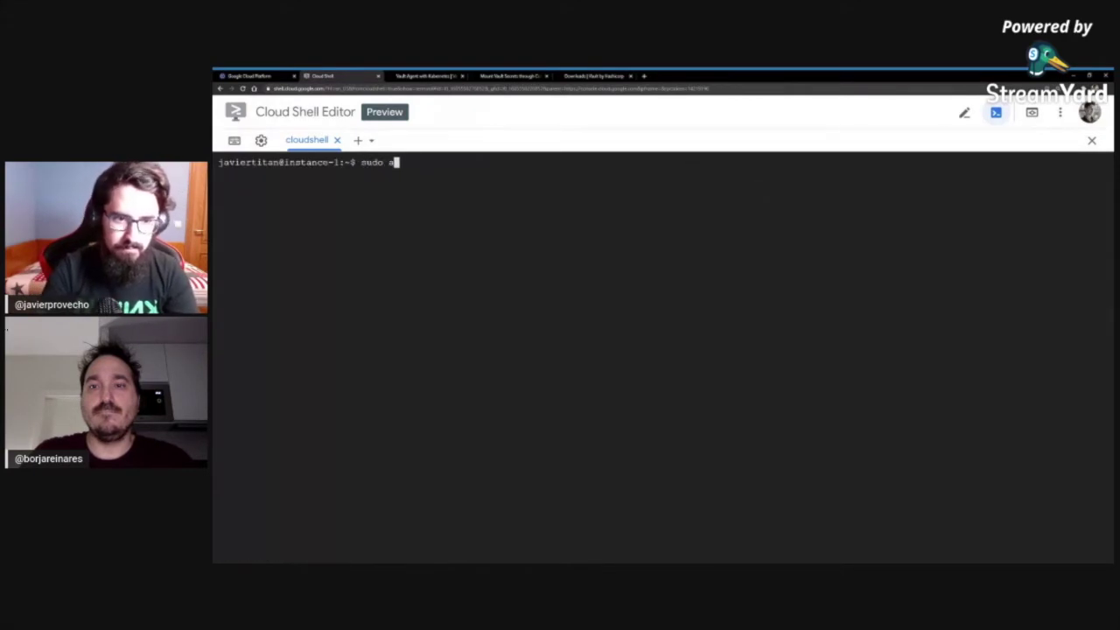
{"action": "type", "text": "ptpt i"}
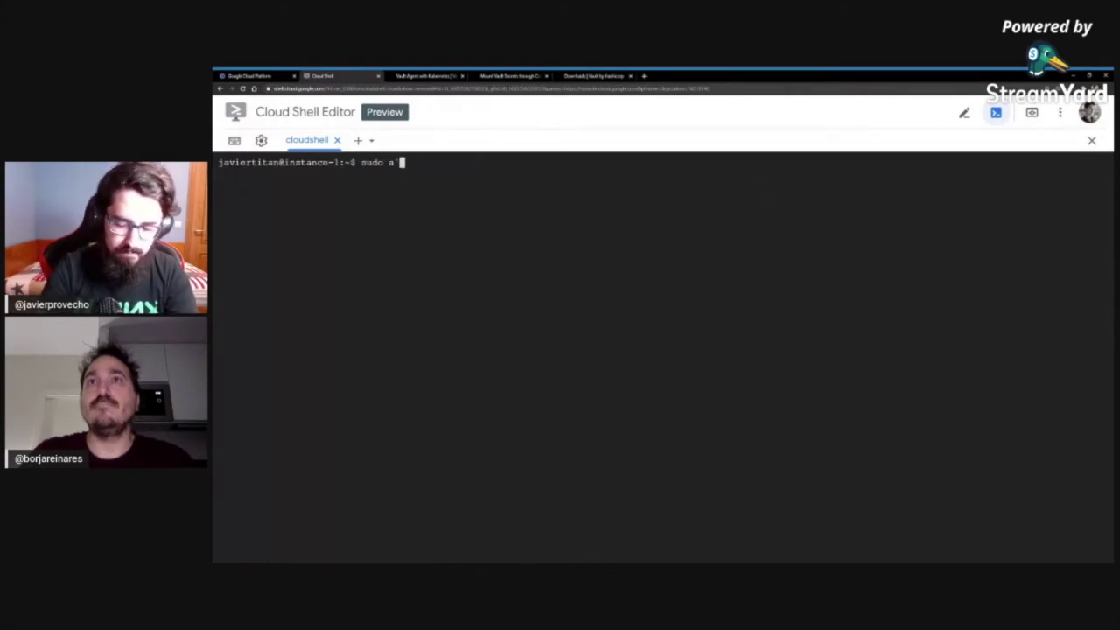
{"action": "type", "text": "nstall wget"}
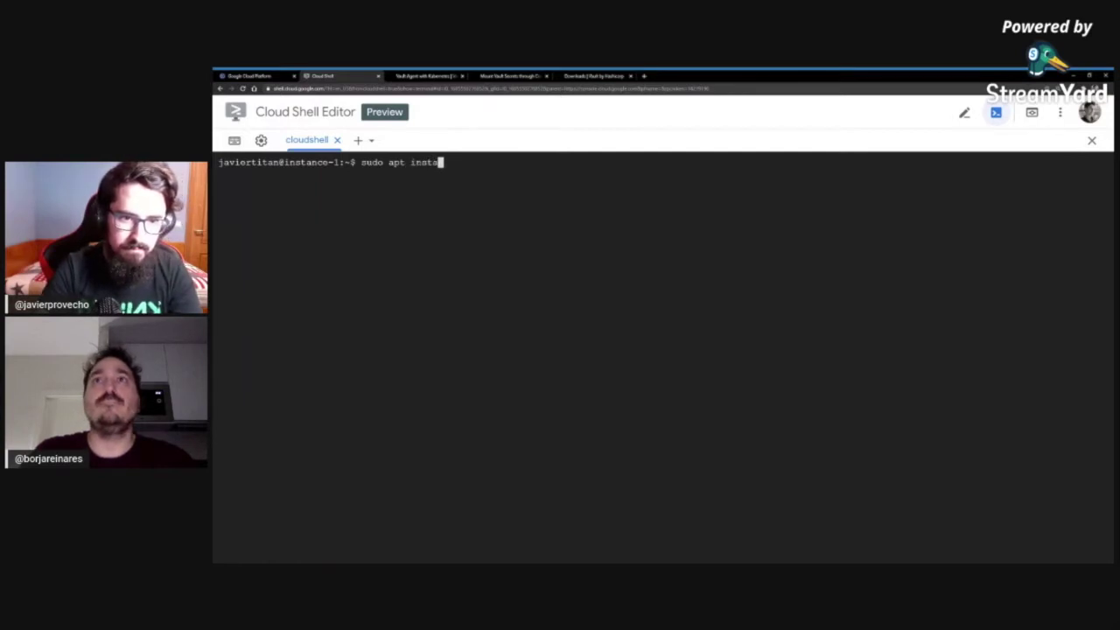